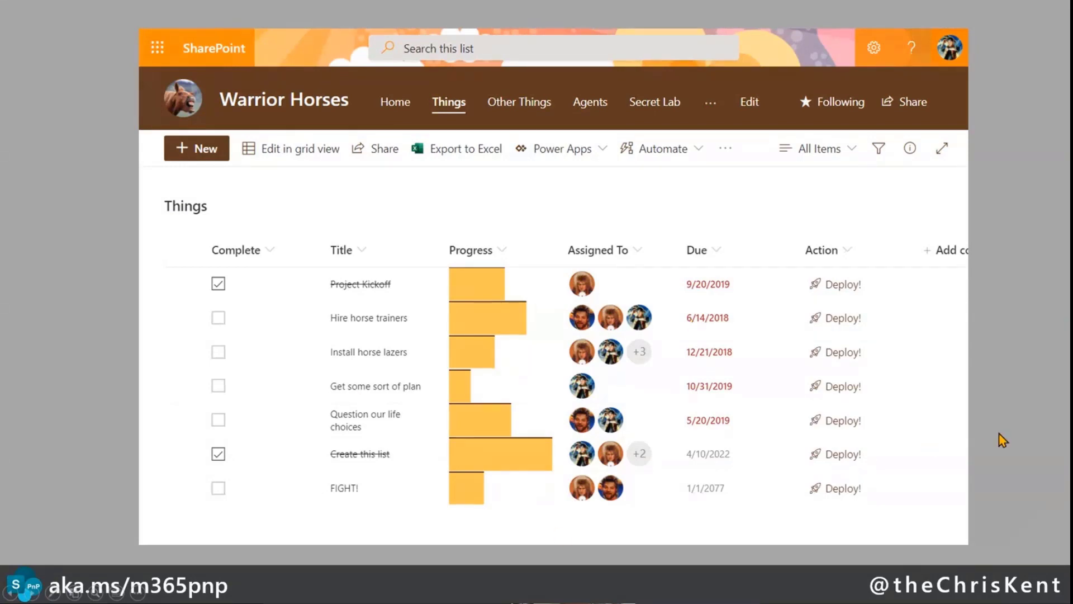
Step: Advance to the emptied list diagram labelled 'Surface (List view, web part, Lists, etc.)'
{"action": "key", "text": "Right"}
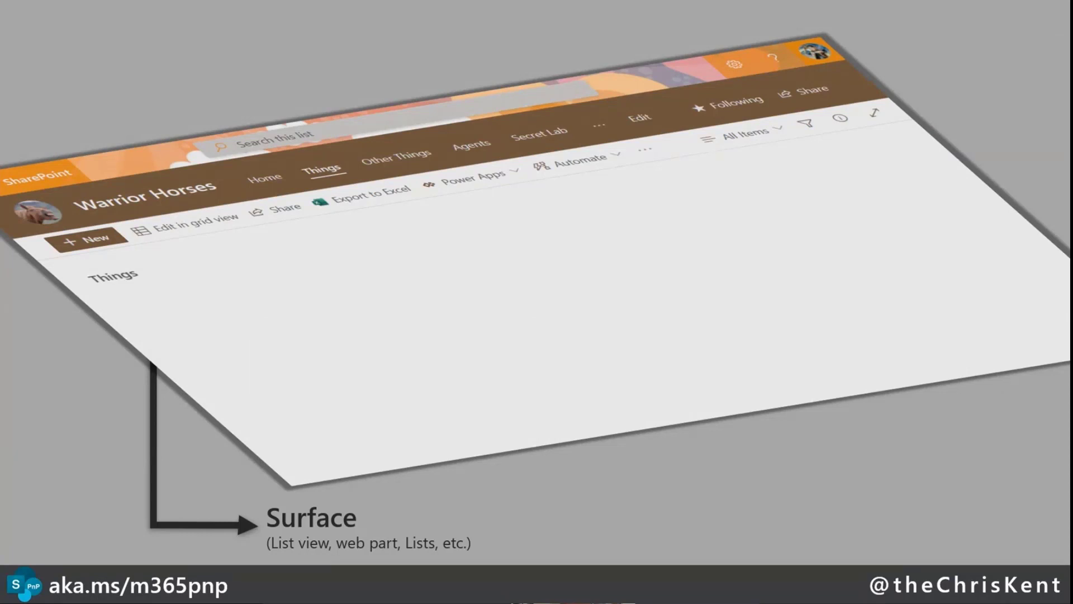
Step: Add the 'Standard UI' header layer and the 'Data (Standard rendering)' layer to the diagram
{"action": "left_click", "coordinate": [797, 496]}
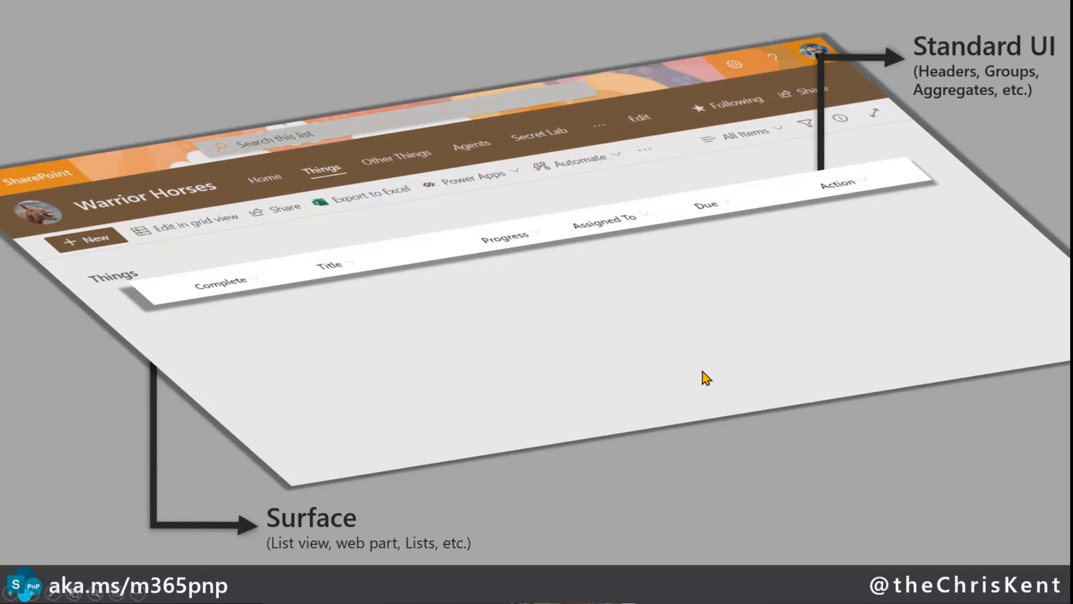
{"action": "left_click", "coordinate": [618, 461]}
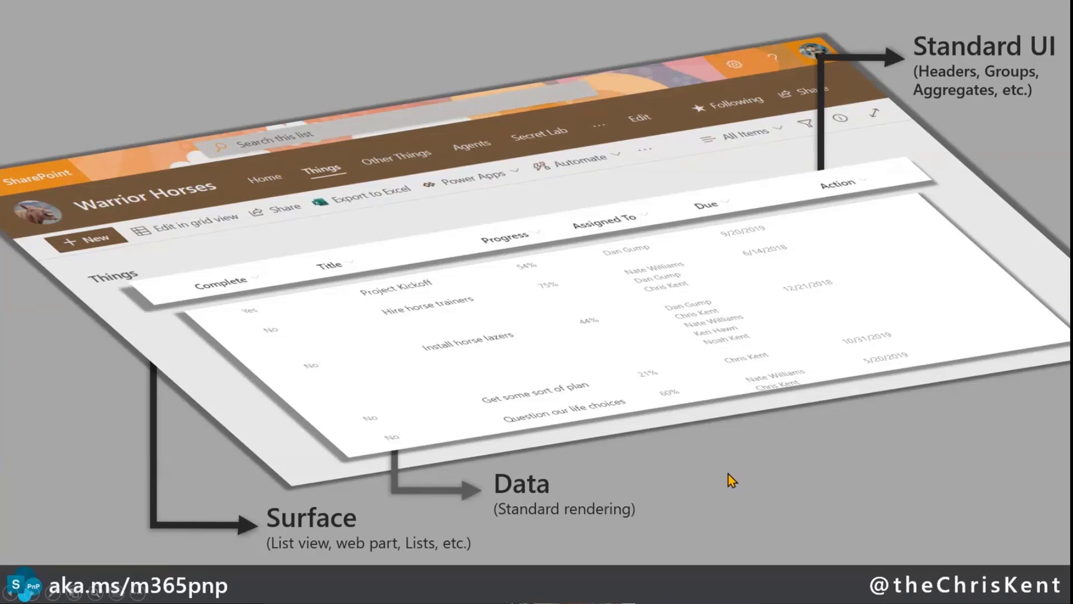
Step: Add the 'Field or Site Column' formats layer with progress bars, person pictures and Deploy! buttons
{"action": "key", "text": "Right"}
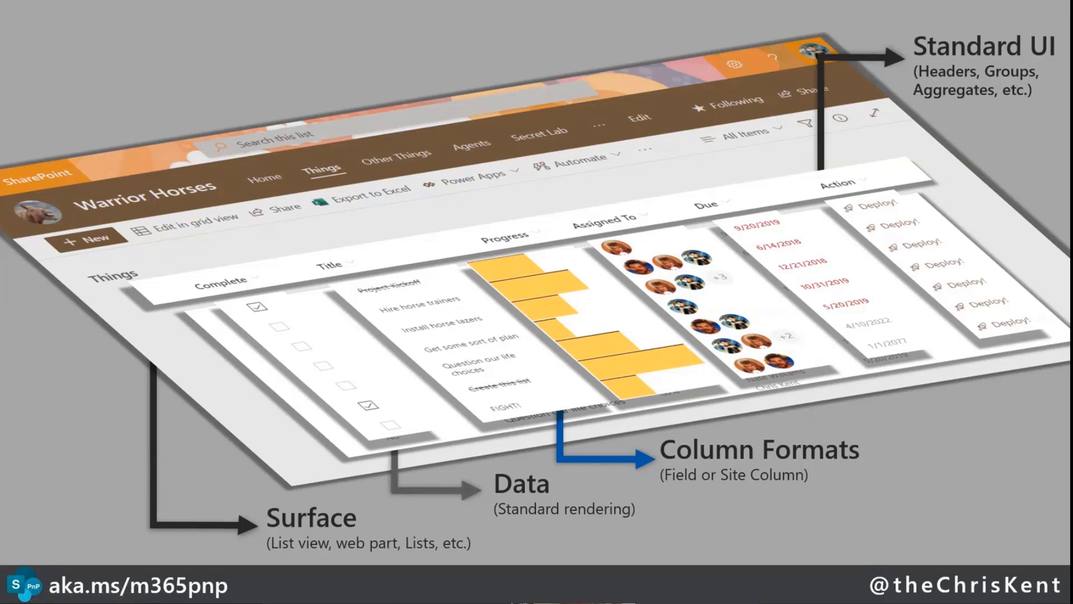
Step: Show the RowClass (View format) row highlight, then the teal RowFormatters item-card layer
{"action": "left_click", "coordinate": [802, 532]}
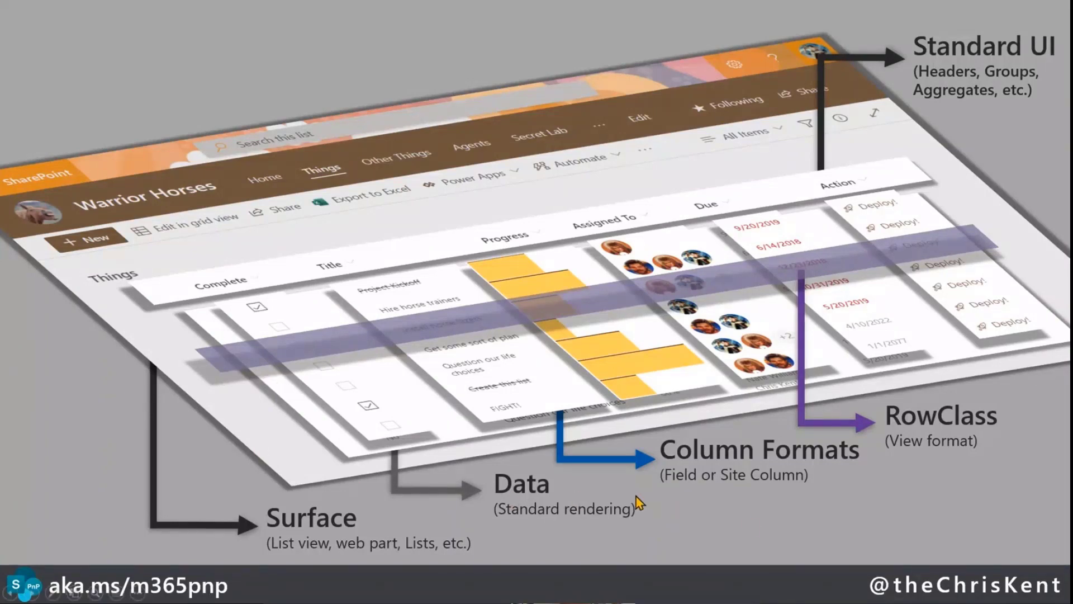
{"action": "left_click", "coordinate": [758, 524]}
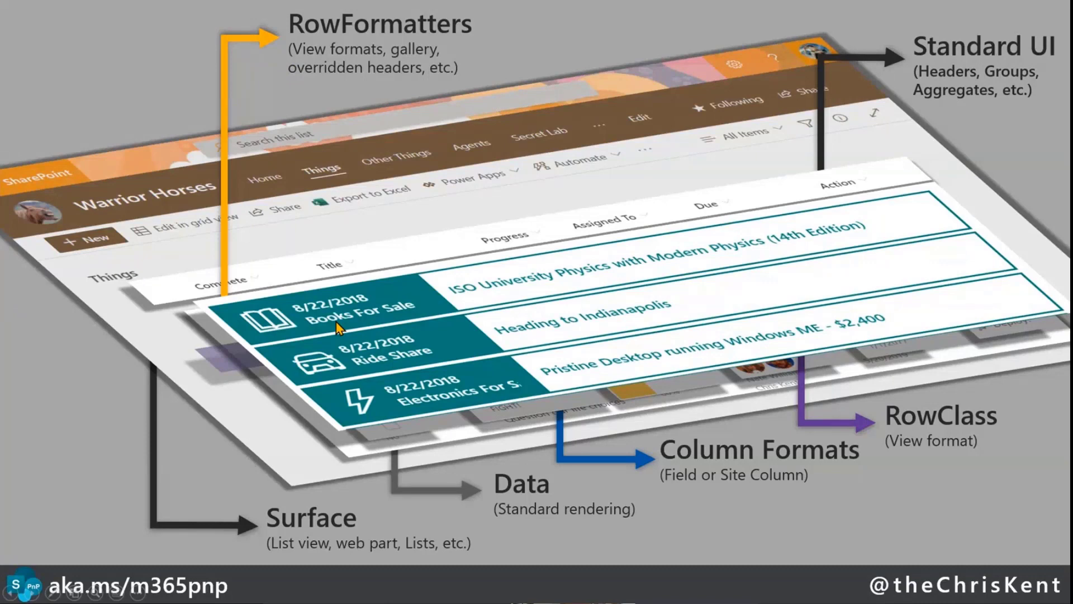
Step: Add the card-style board layer and the Title / Deployed table of horse names
{"action": "key", "text": "Right"}
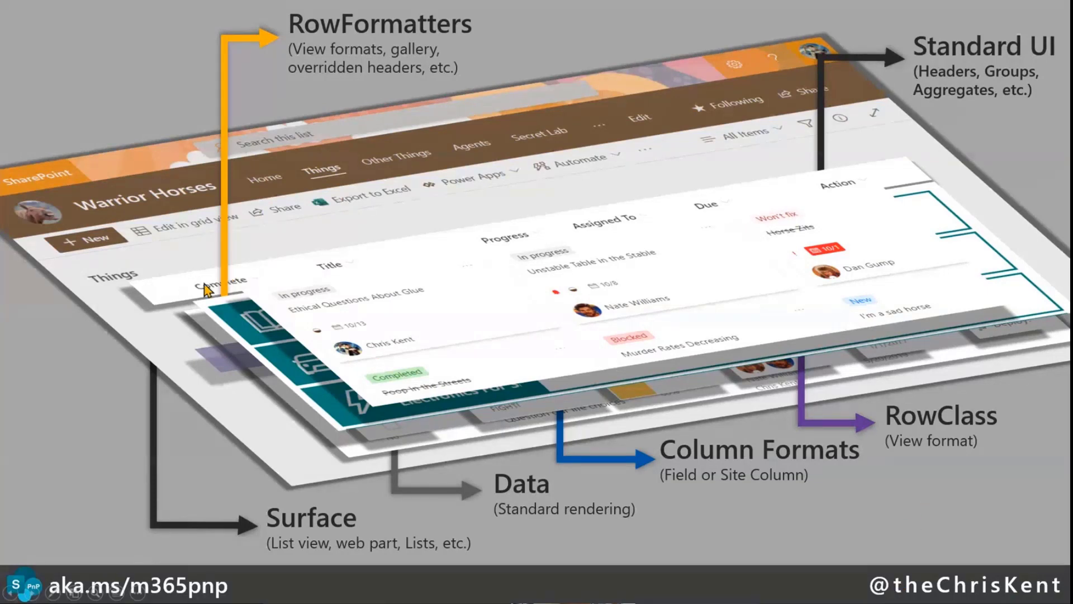
{"action": "key", "text": "Right"}
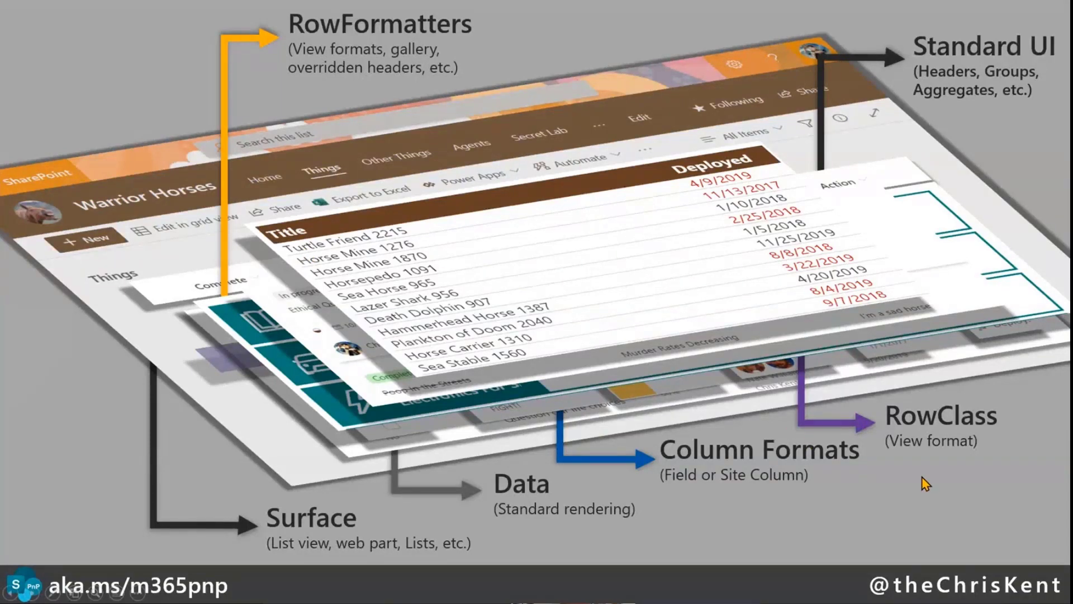
Step: Step back to column formats, then rebuild up to the Title, Progress, Assigned To, Due, Action task layer
{"action": "key", "text": "Right"}
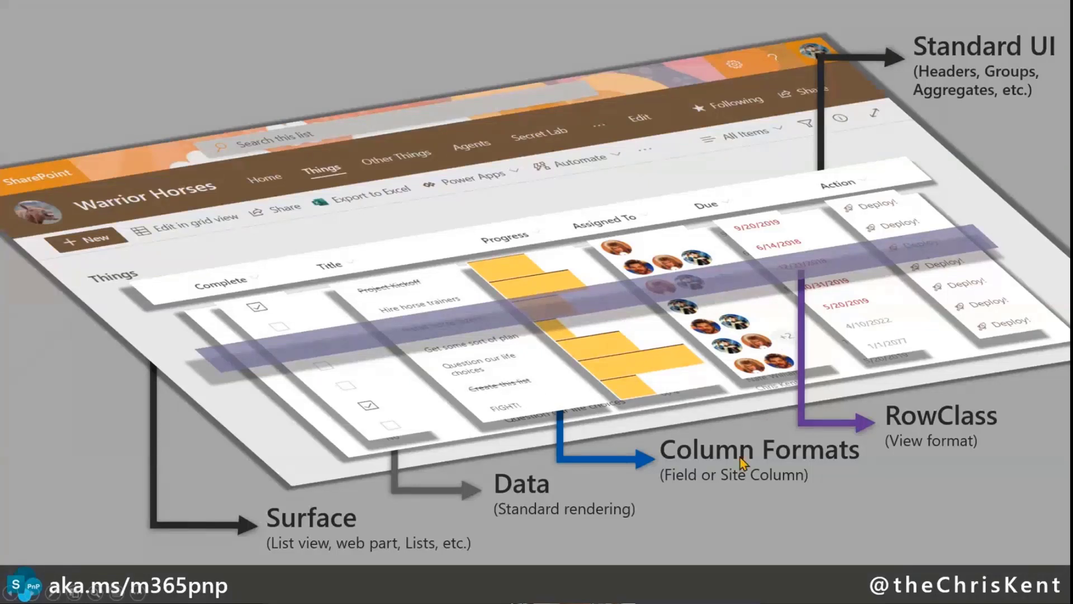
{"action": "key", "text": "Right"}
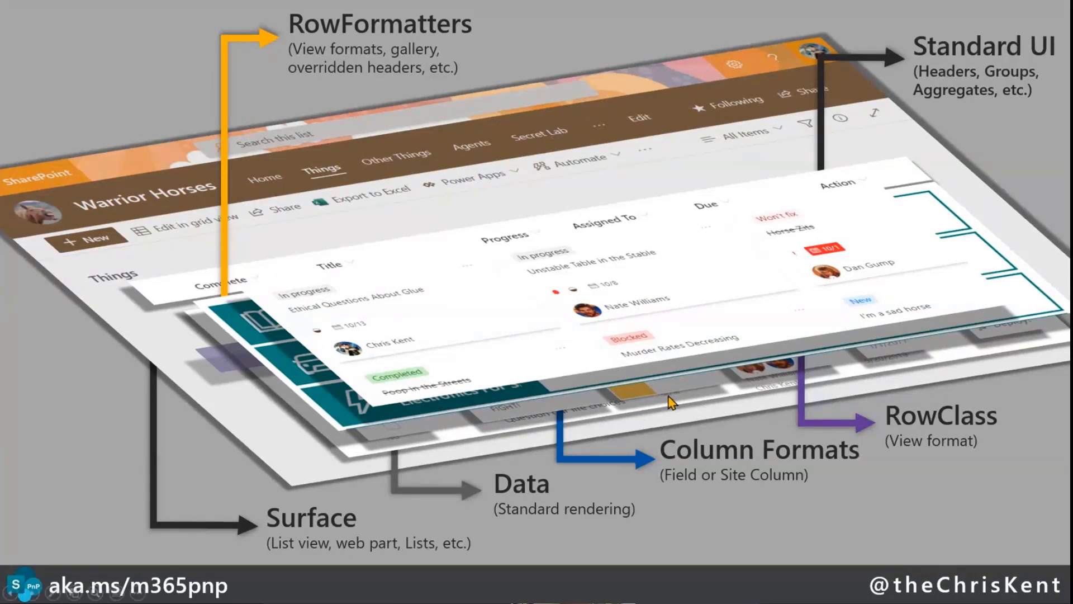
Step: Switch to the Warrior Horses site, open the Things list and dismiss the Edge notification
{"action": "key", "text": "alt+Tab"}
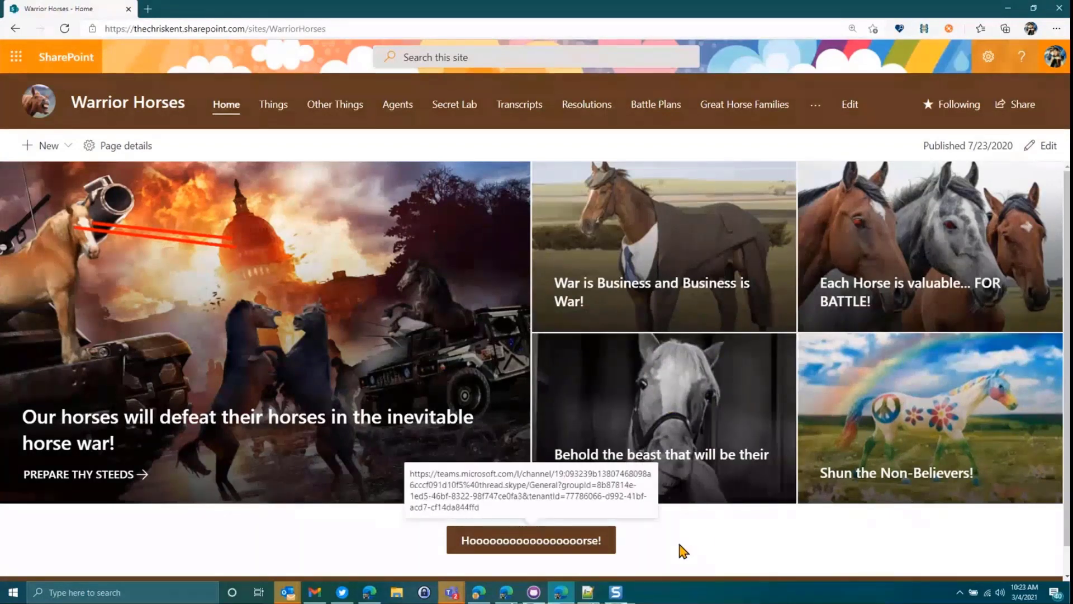
{"action": "left_click", "coordinate": [281, 111]}
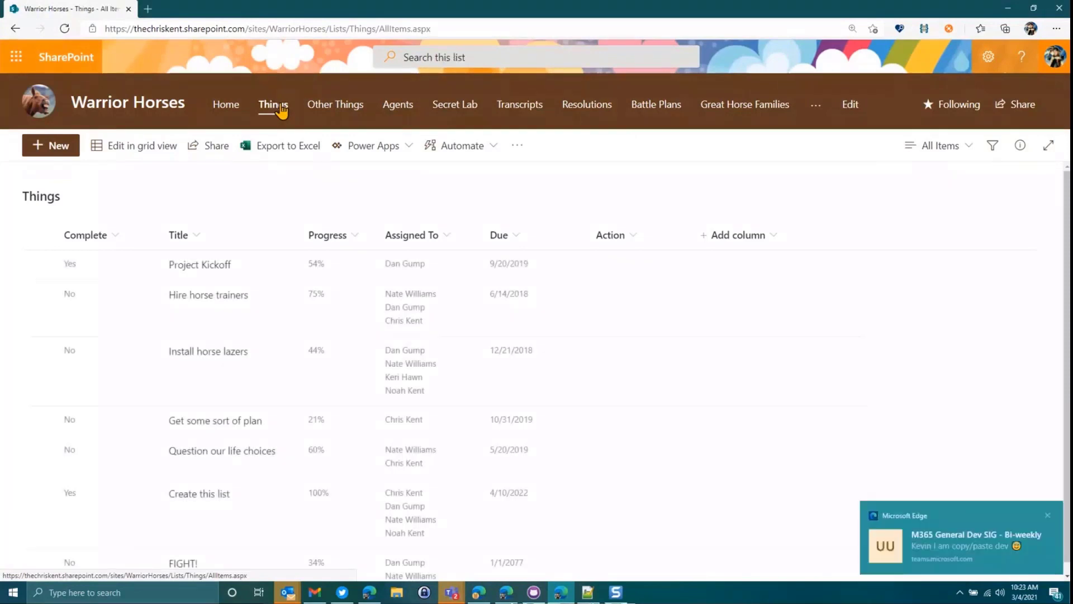
{"action": "left_click", "coordinate": [1047, 515]}
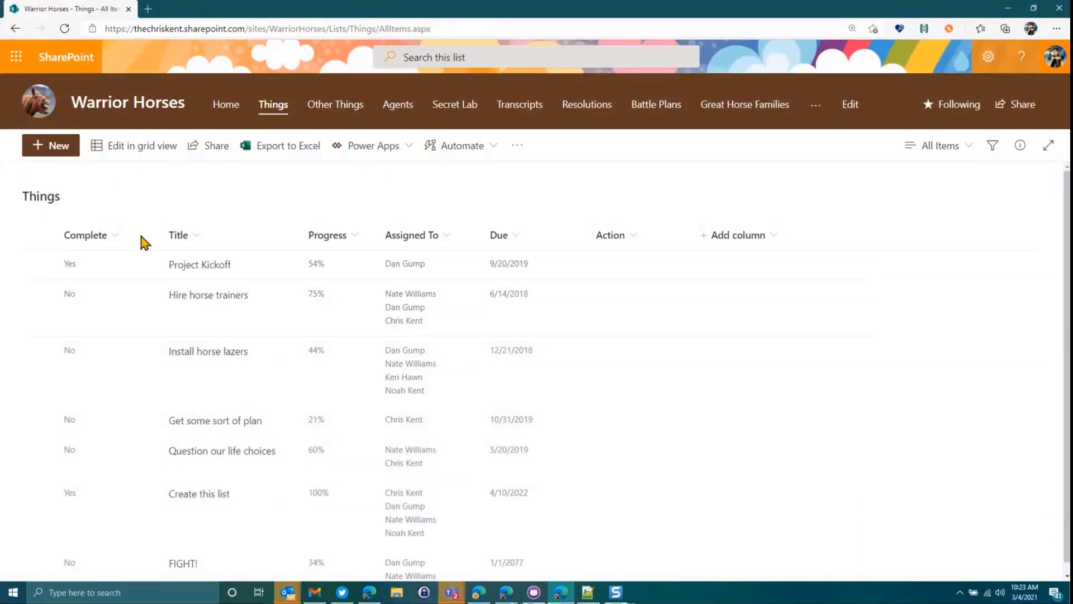
{"action": "scroll", "coordinate": [680, 474], "scroll_direction": "down", "scroll_amount": 1}
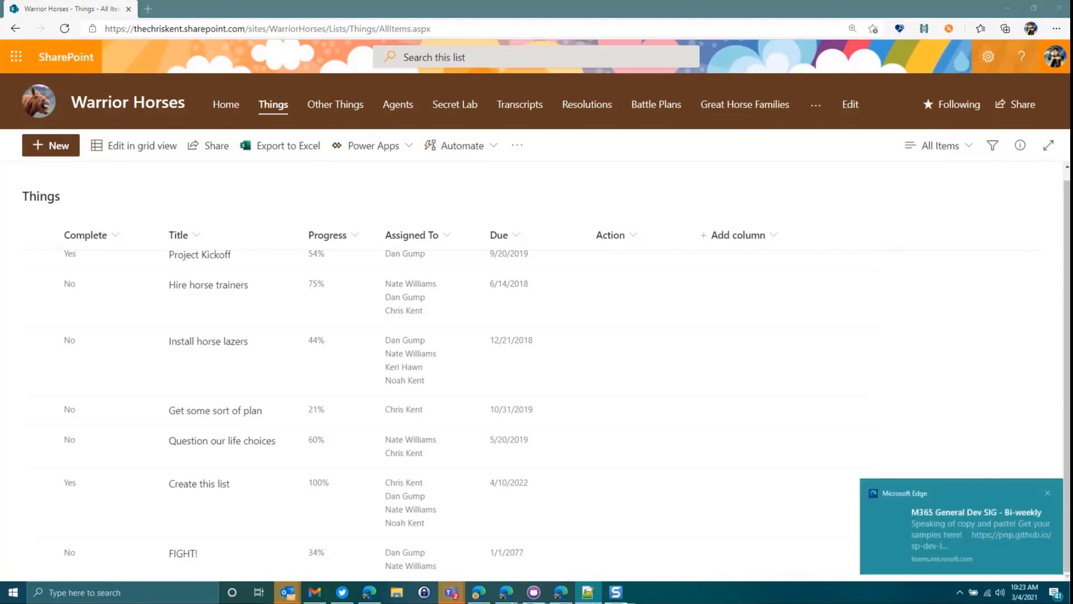
Step: Save pasted Advanced-mode JSON that renders the Complete column as checkboxes
{"action": "left_click", "coordinate": [109, 238]}
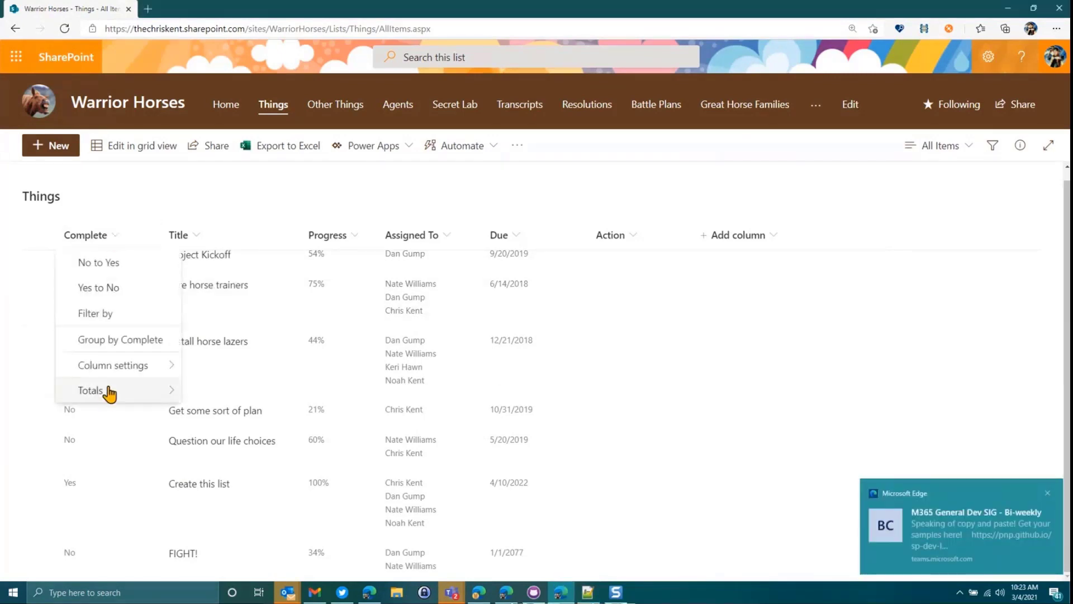
{"action": "mouse_move", "coordinate": [117, 371]}
{"action": "left_click", "coordinate": [196, 390]}
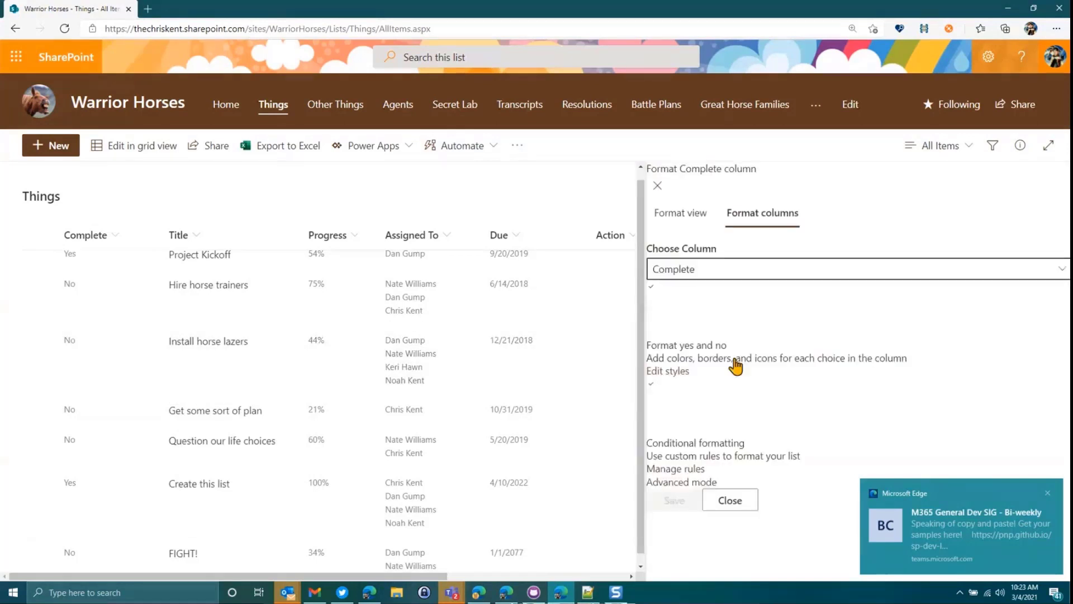
{"action": "left_click", "coordinate": [702, 531]}
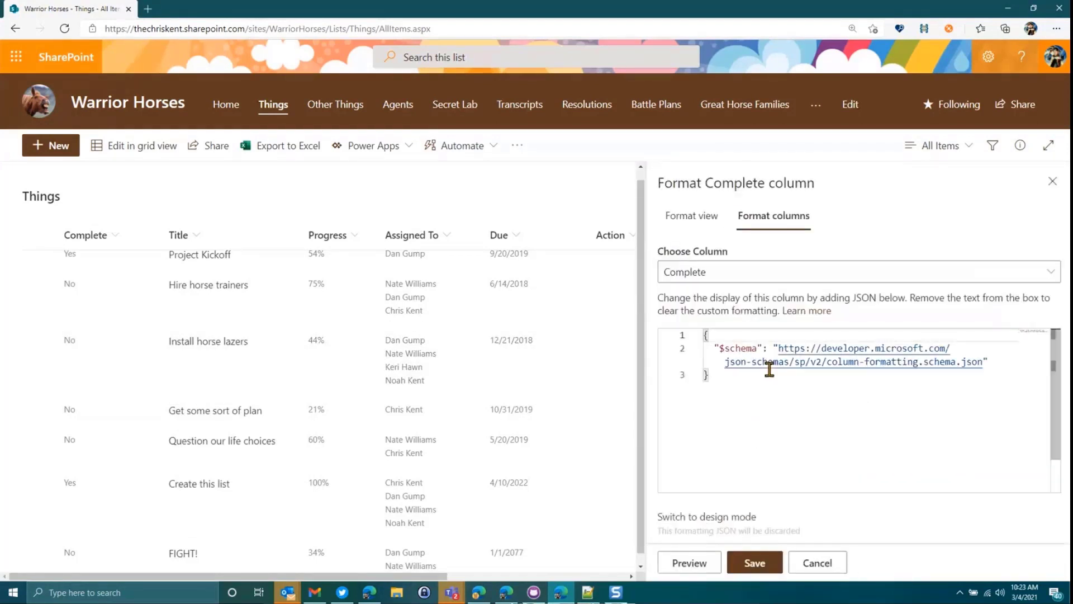
{"action": "key", "text": "ctrl+a"}
{"action": "type", "text": "{   \"$schema\": \"https://developer.microsoft.com/json-schemas/sp/column-formatting.schema.json\",   \"elmType\": \"div\",   \"attributes\": {     \"iconName\": \"=if(@currentField,'CheckboxComposite','Checkbox')\",     \"class\": \"=if(@currentField,'ms-fontColor-neutralPrimary','ms-fontColor-neutralTertiary')+' ms-font-l'\"   } }"}
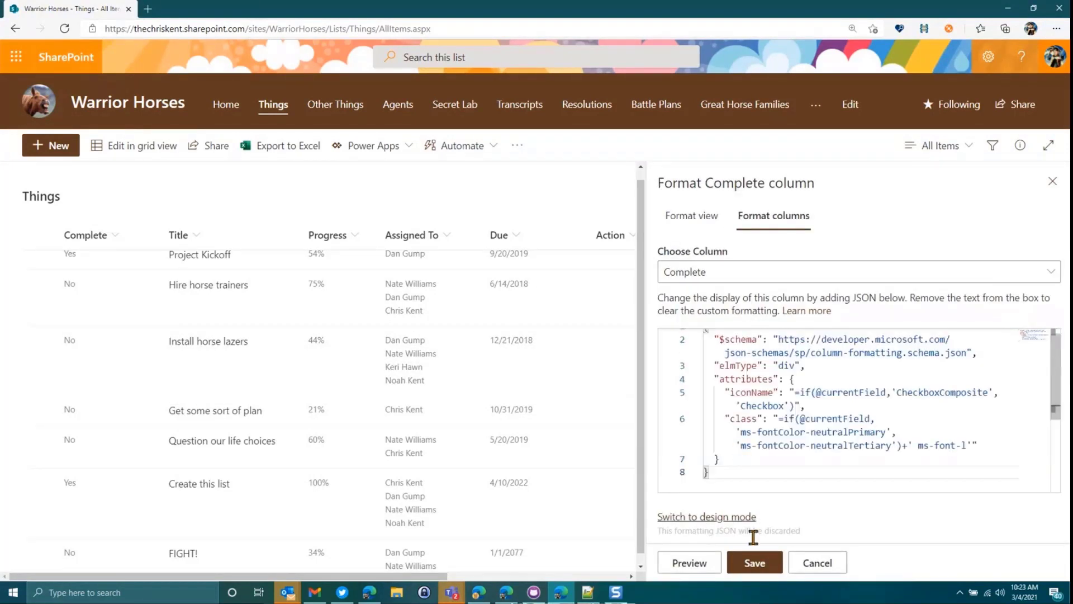
{"action": "left_click", "coordinate": [755, 562]}
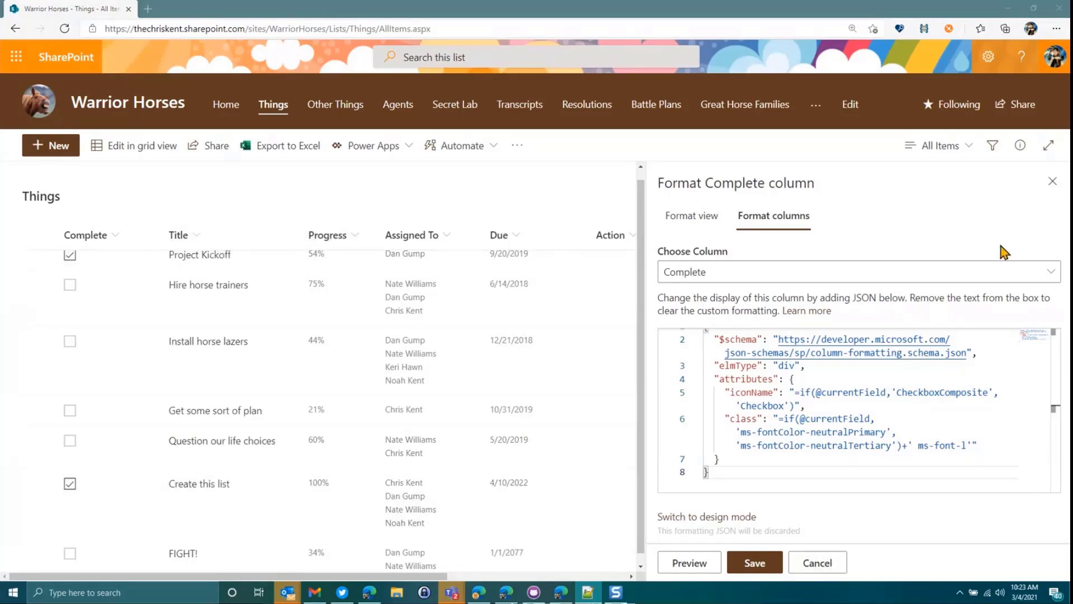
{"action": "left_click", "coordinate": [757, 275]}
Step: Paste JSON into the Title column format that strikes through completed items, and preview it
{"action": "left_click", "coordinate": [679, 320]}
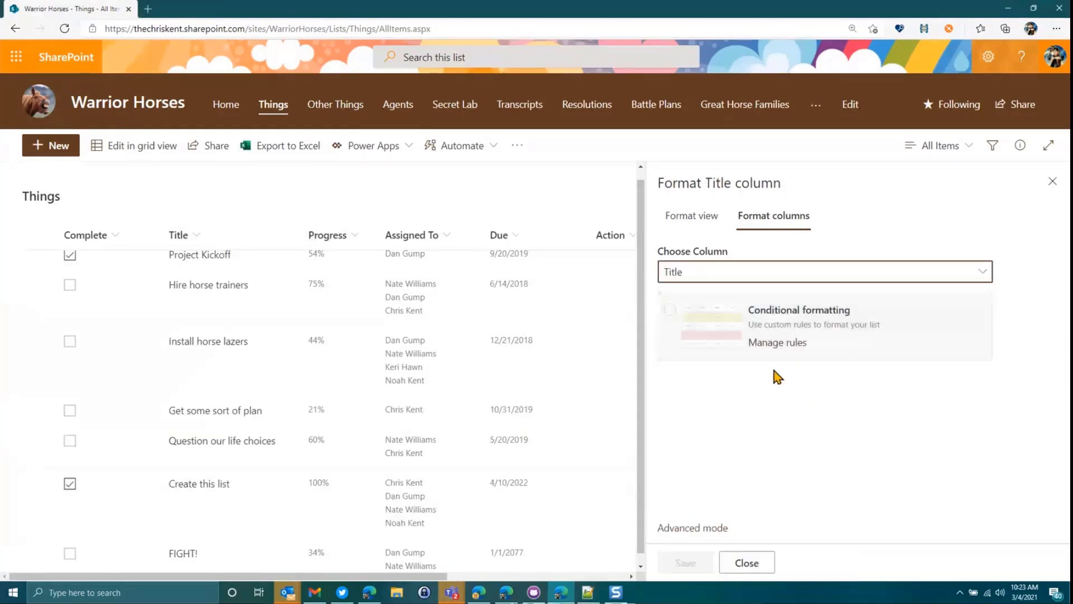
{"action": "left_click", "coordinate": [692, 528]}
{"action": "key", "text": "ctrl+a"}
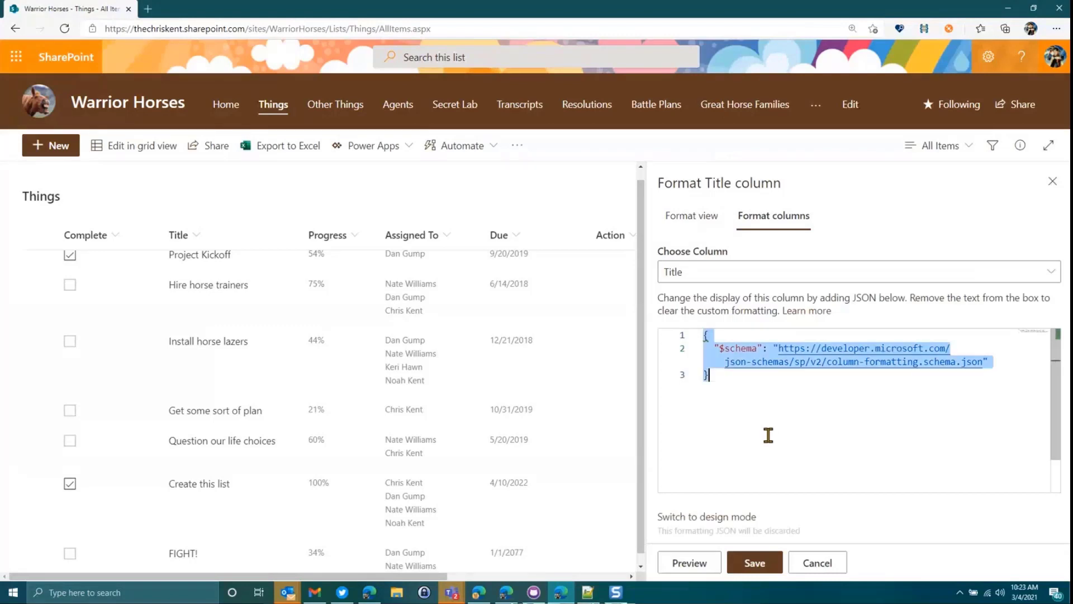
{"action": "type", "text": "{   \"$schema\": \"https://developer.microsoft.com/json-schemas/sp/column-formatting.schema.json\",   \"elmType\": \"div\",   \"txtContent\": \"@currentField\",   \"style\": {     \"text-decoration\": \"=if([$Complete],'line-through','inherit')\"   },   \"attributes\": {     \"class\": \"ms-fontColor-neutralPrimary\"   } }"}
{"action": "left_click", "coordinate": [702, 564]}
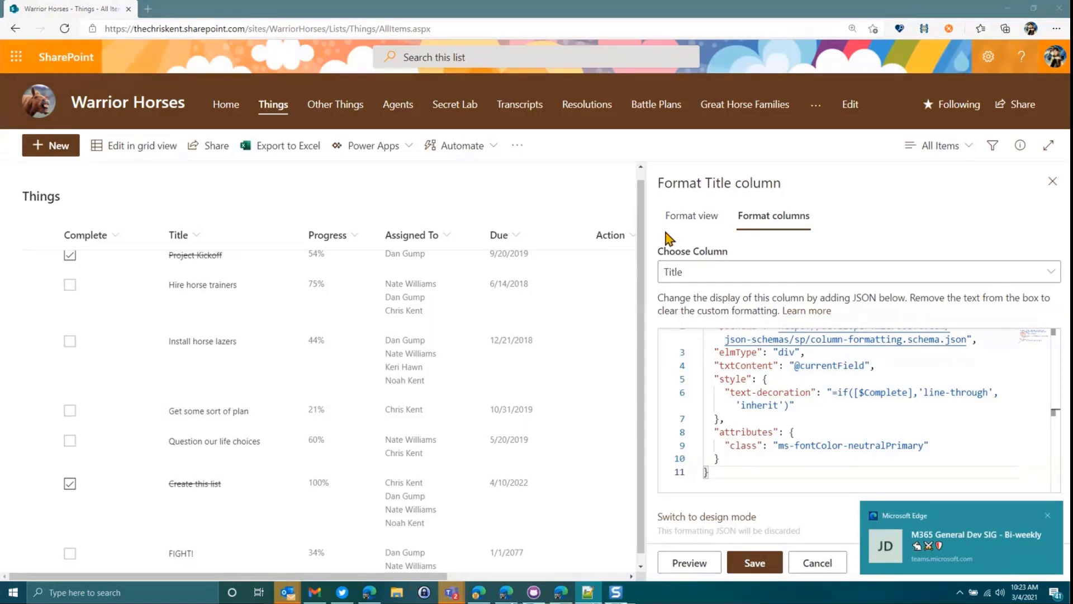
Step: Paste data-bars JSON into the Progress column format and preview yellow percentage bars
{"action": "left_click", "coordinate": [705, 274]}
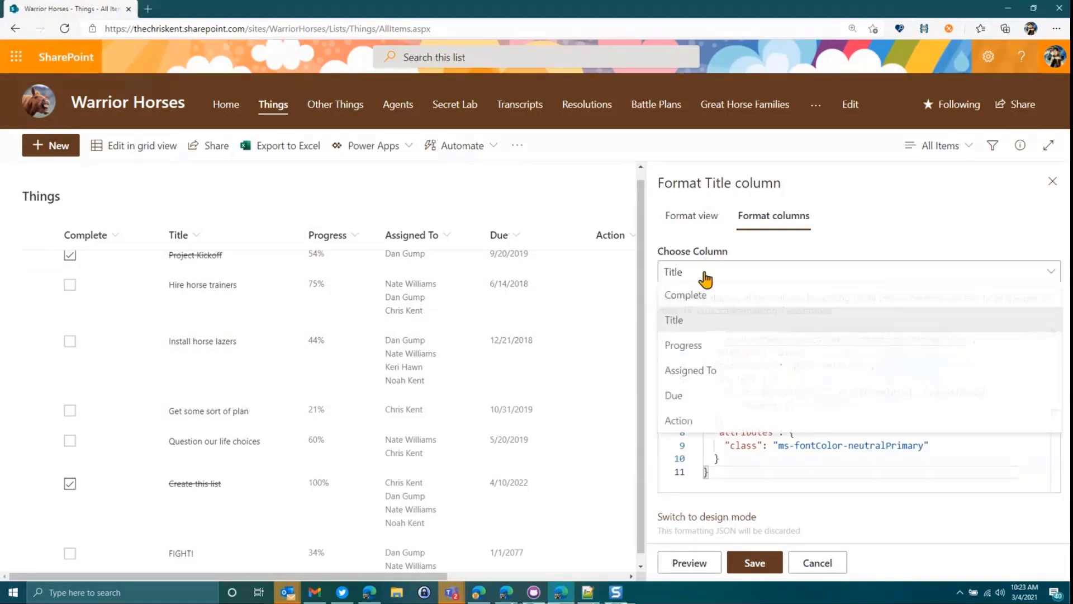
{"action": "left_click", "coordinate": [696, 346]}
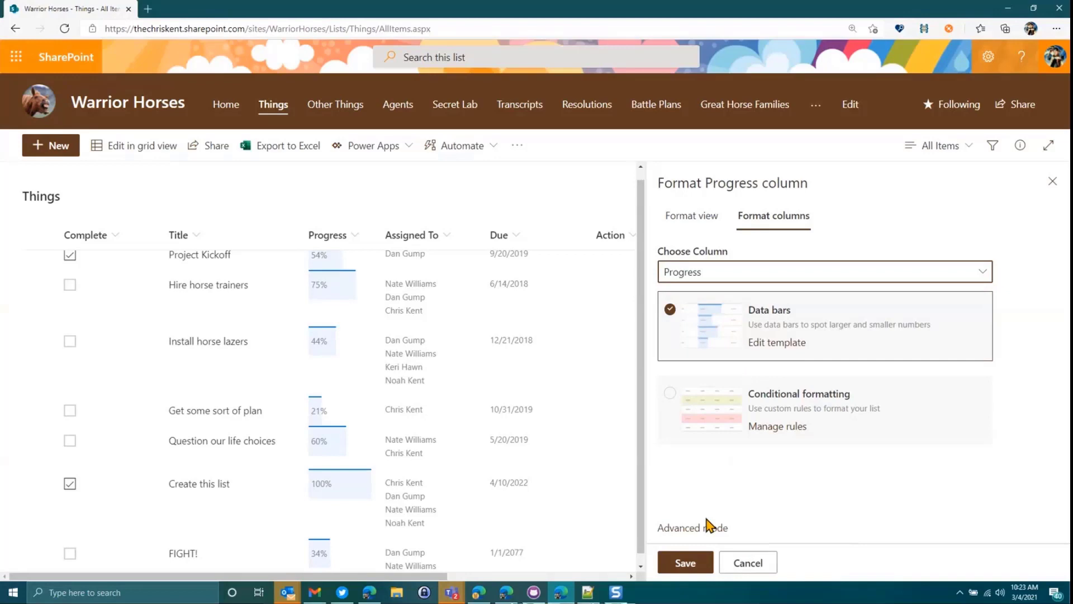
{"action": "left_click", "coordinate": [709, 526]}
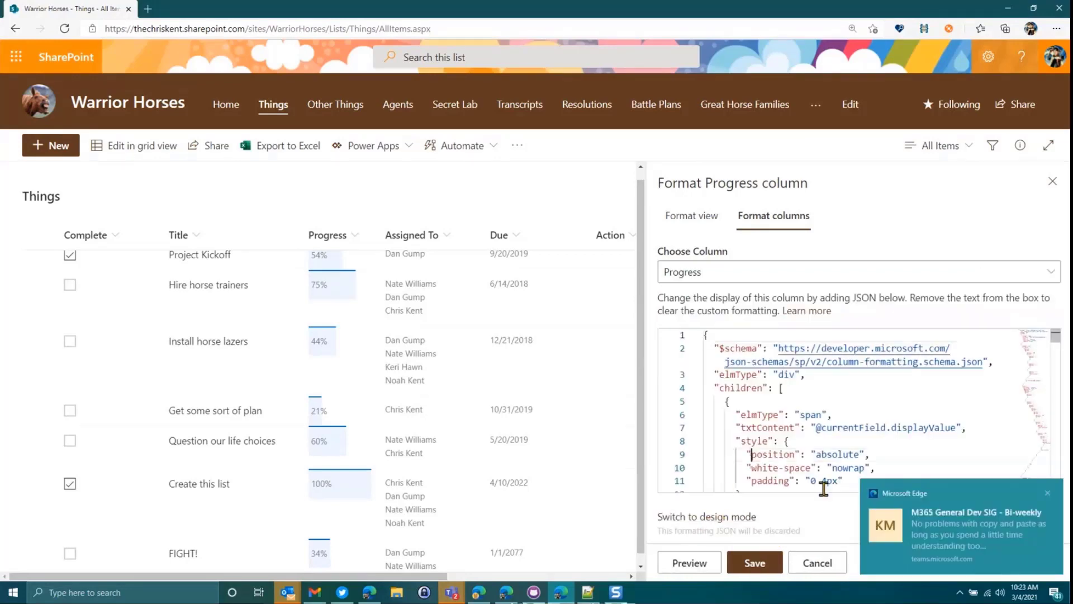
{"action": "key", "text": "ctrl+a"}
{"action": "type", "text": "{   \"$schema\": \"https://developer.microsoft.com/json-schemas/sp/v2/column-formatting.schema.json\",   \"elmType\": \"div\",   \"attributes\": {     \"class\": \"sp-field-dataBars\"   },   \"style\": {     \"padding\": \"0\",     \"width\": \"=if(@currentField > 1, '100%', if(@currentField < 0, '0', (100 * @currentField) + '%'))\",     \"box-sizing\": \"border-box\"   } }"}
{"action": "left_click", "coordinate": [708, 569]}
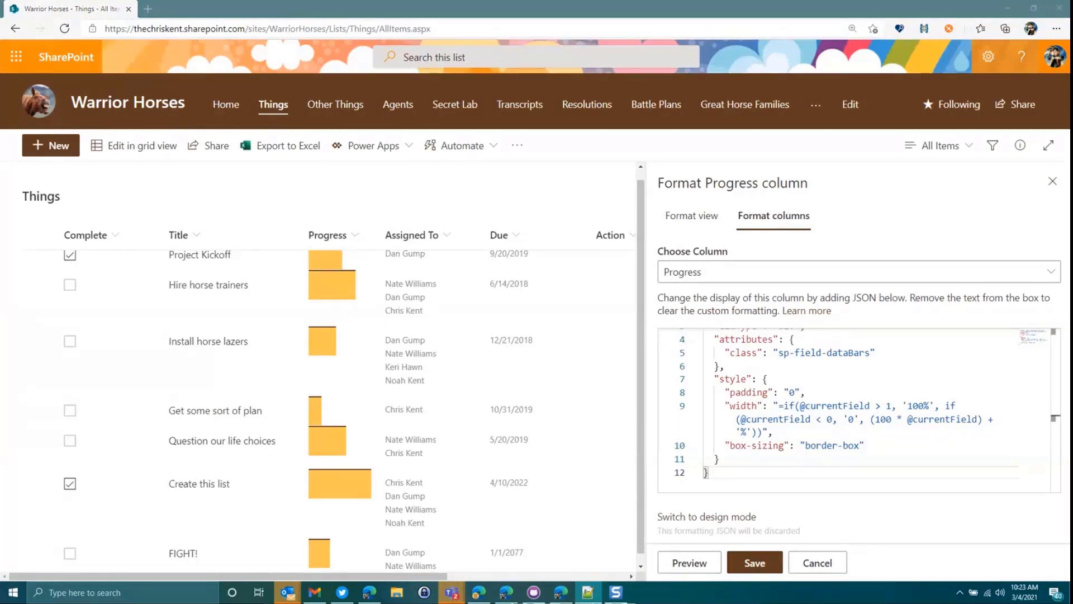
Step: Replace the Assigned To column's JSON with the avatar-bubble format with a +2 overflow badge, then preview and save it
{"action": "left_click", "coordinate": [741, 271]}
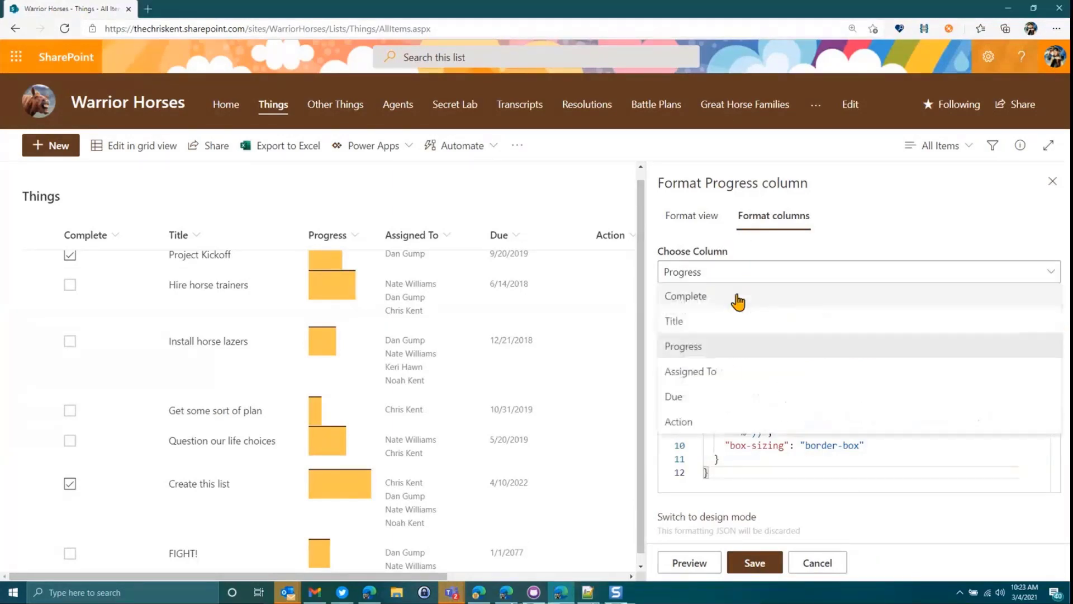
{"action": "left_click", "coordinate": [718, 378]}
{"action": "key", "text": "ctrl+a"}
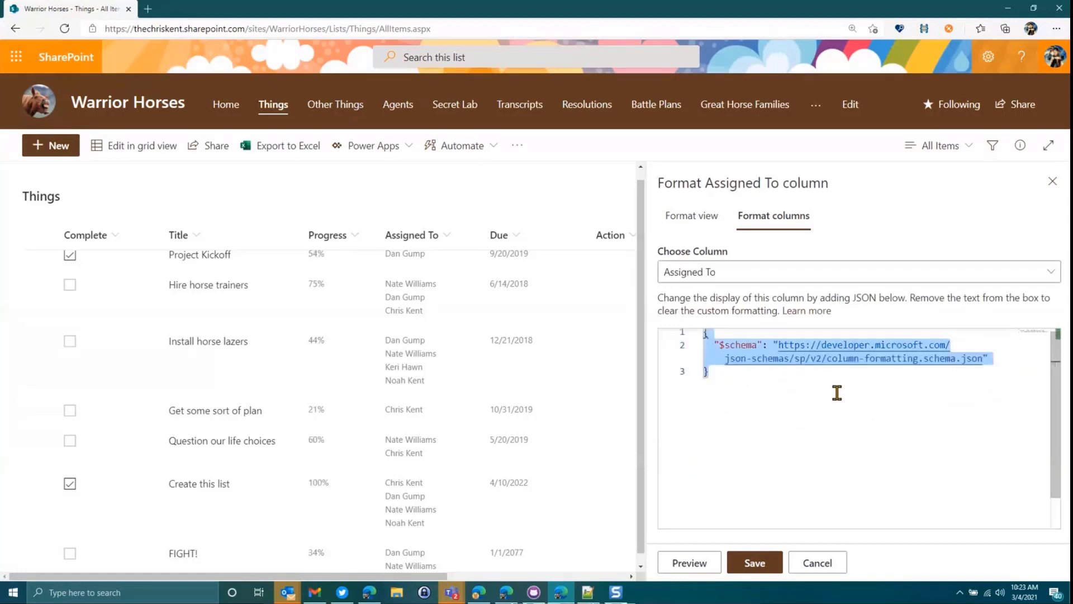
{"action": "key", "text": "ctrl+v"}
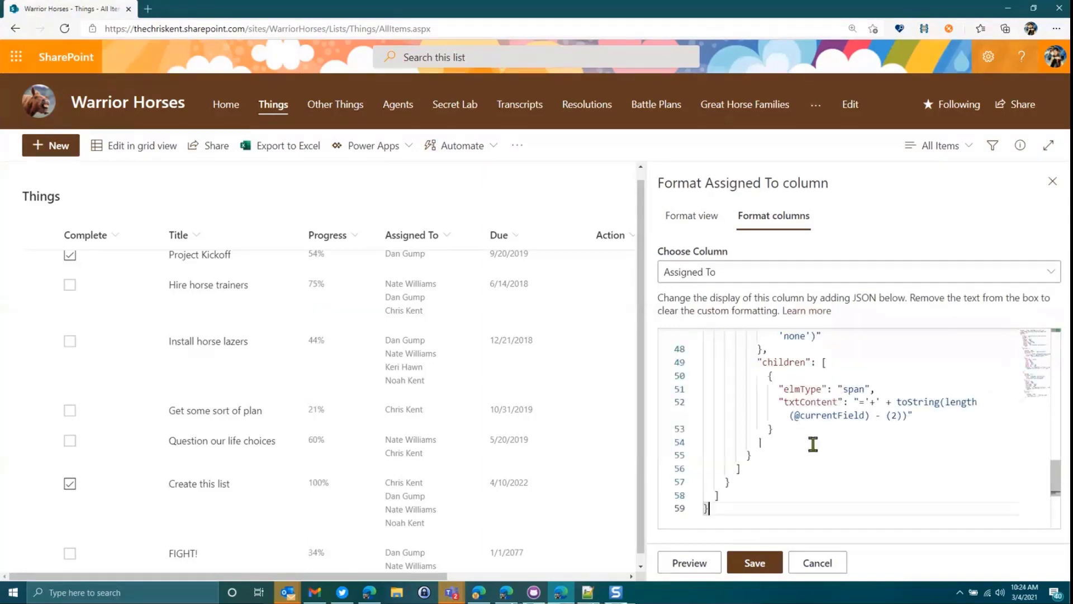
{"action": "left_click", "coordinate": [707, 565]}
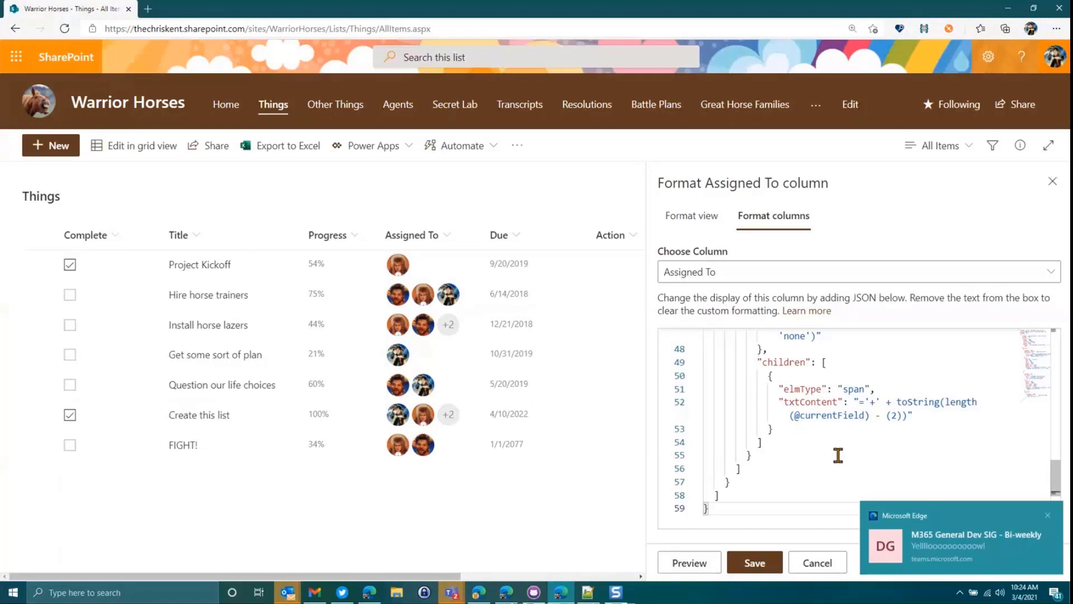
{"action": "scroll", "coordinate": [838, 455], "scroll_direction": "up", "scroll_amount": 2}
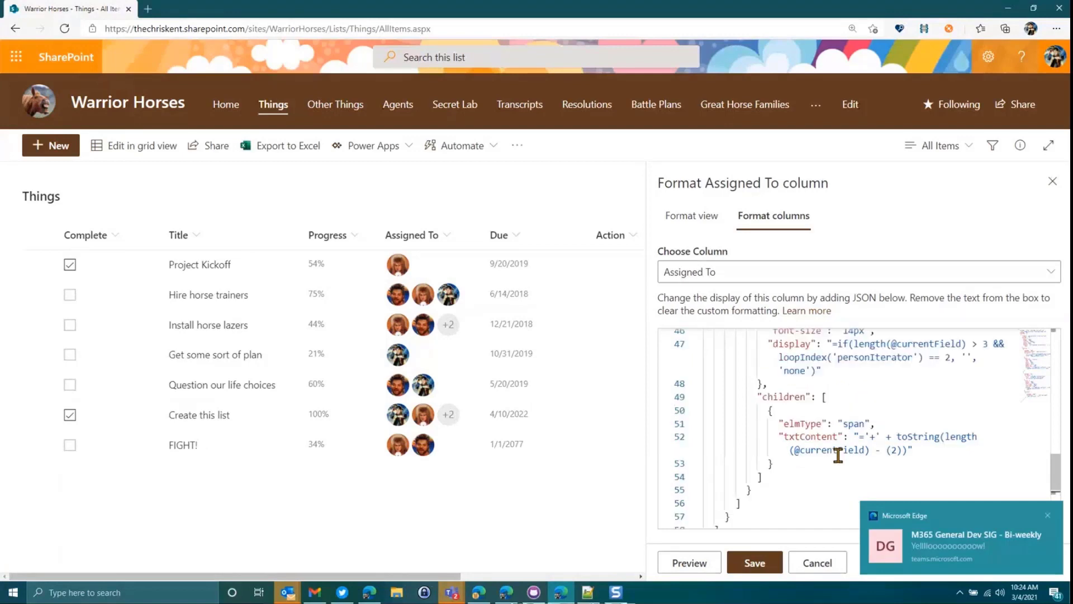
{"action": "left_click", "coordinate": [753, 563]}
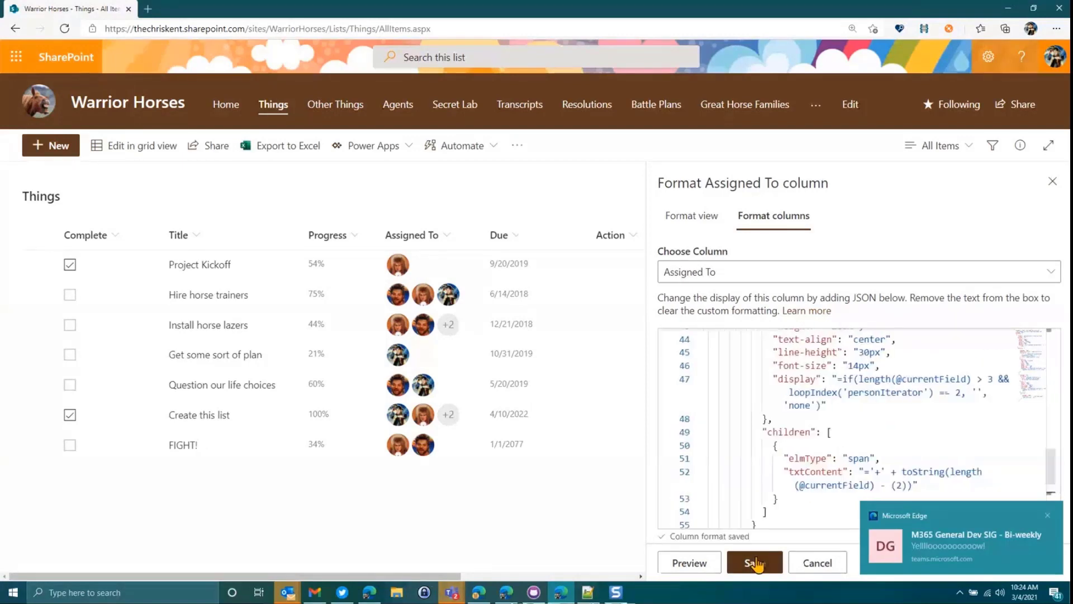
Step: Paste the yellow data-bars JSON into the Progress column's advanced editor, preview, save, and close the pane
{"action": "left_click", "coordinate": [727, 281]}
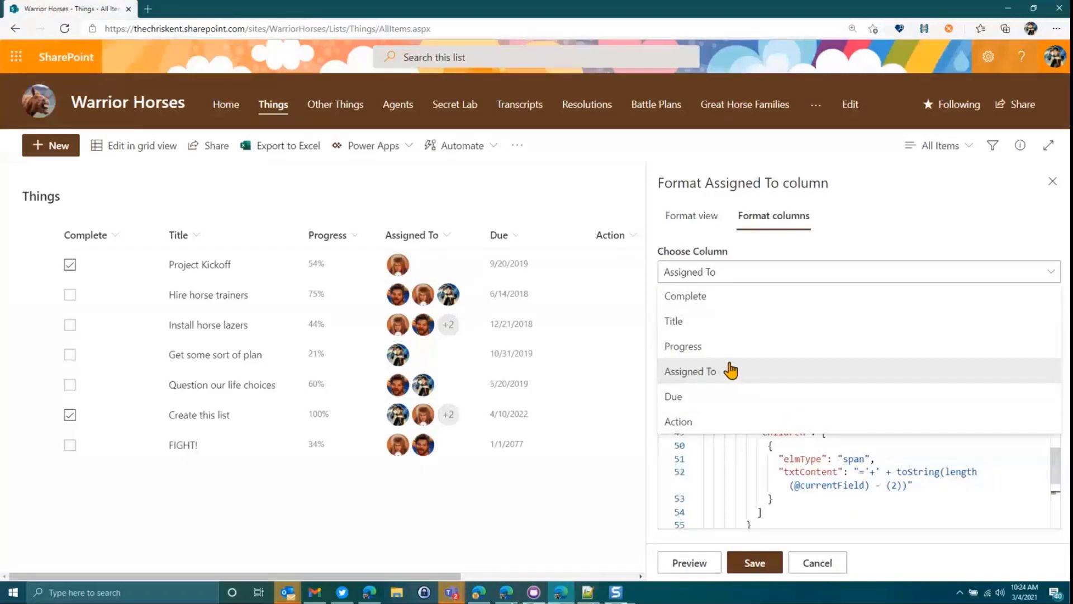
{"action": "left_click", "coordinate": [711, 350]}
{"action": "left_click", "coordinate": [683, 528]}
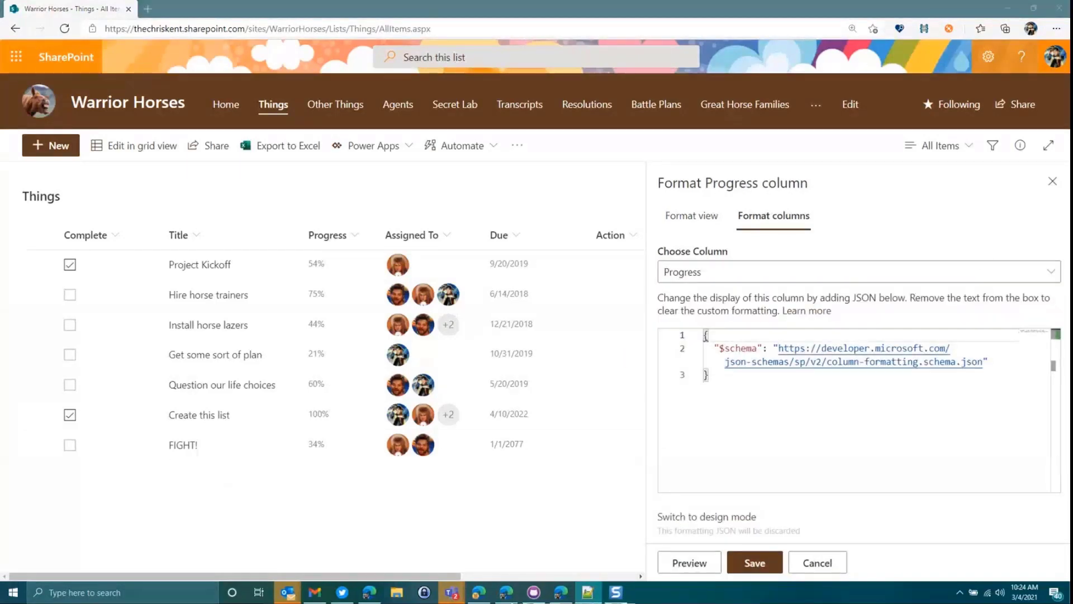
{"action": "left_click", "coordinate": [769, 463]}
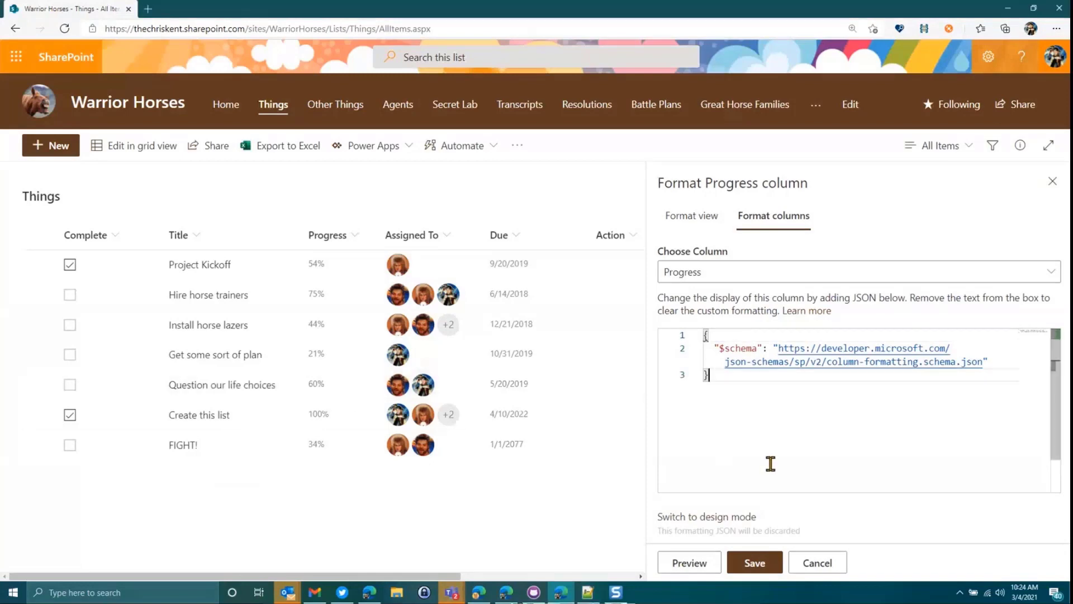
{"action": "key", "text": "ctrl+a"}
{"action": "type", "text": "{   \"$schema\": \"https://developer.microsoft.com/json-schemas/sp/v2/column-formatting.schema.json\",   \"elmType\": \"div\",   \"attributes\": {     \"class\": \"sp-field-dataBars\"   },   \"style\": {     \"padding\": \"0\",     \"width\": \"=if(@currentField > 1, '100%', if(@currentField < 0, '0', (100 * @currentField) + '%'))\",     \"box-sizing\": \"border-box\"   } }"}
{"action": "left_click", "coordinate": [669, 566]}
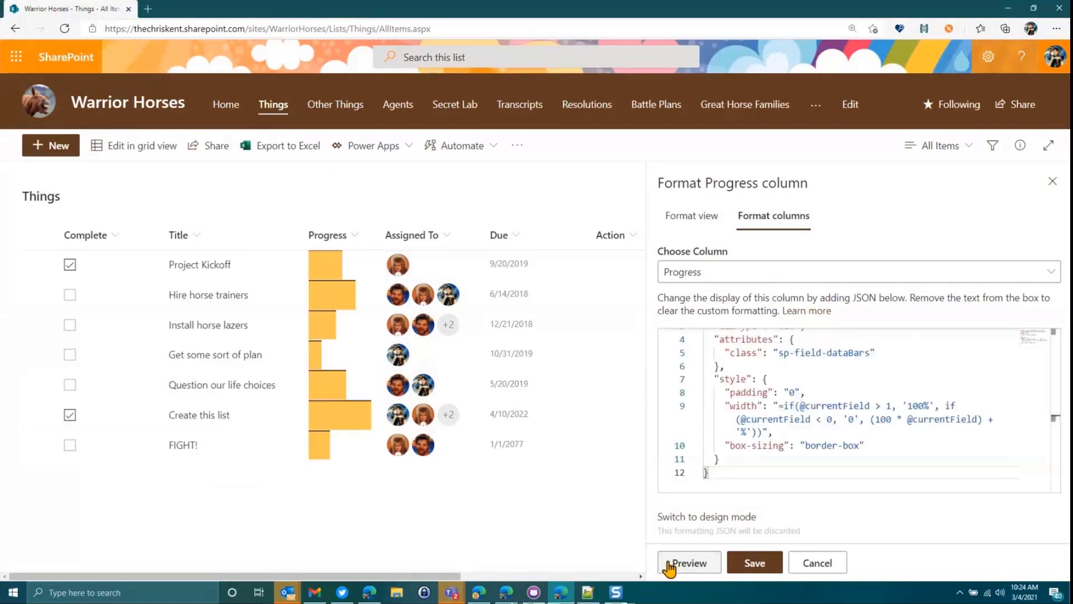
{"action": "left_click", "coordinate": [728, 564]}
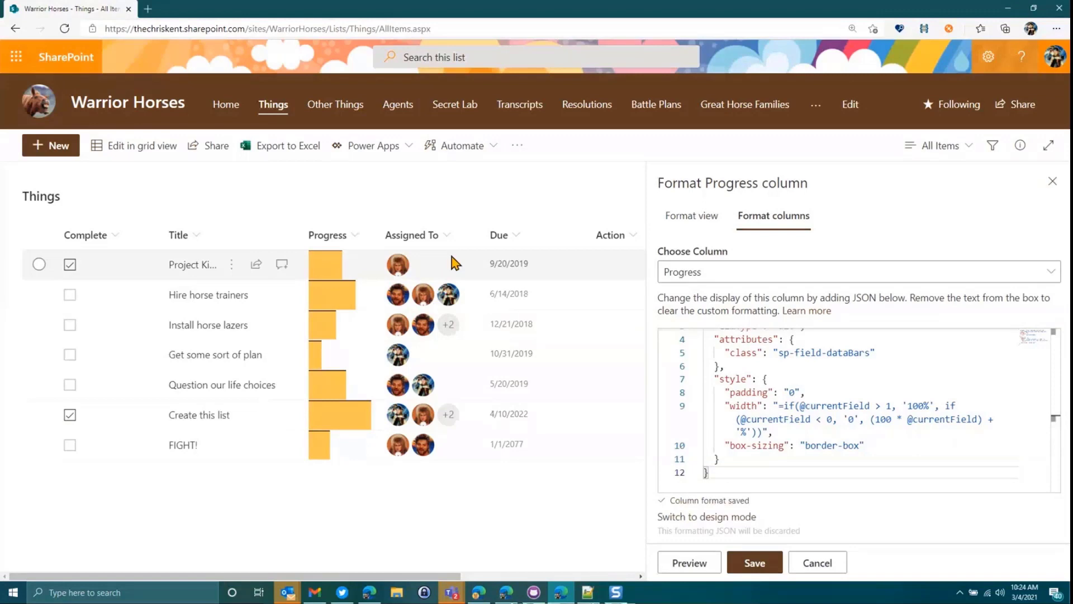
{"action": "left_click", "coordinate": [1049, 182]}
Step: Create a public view named Magical, then return the list to the All Items view
{"action": "left_click", "coordinate": [945, 147]}
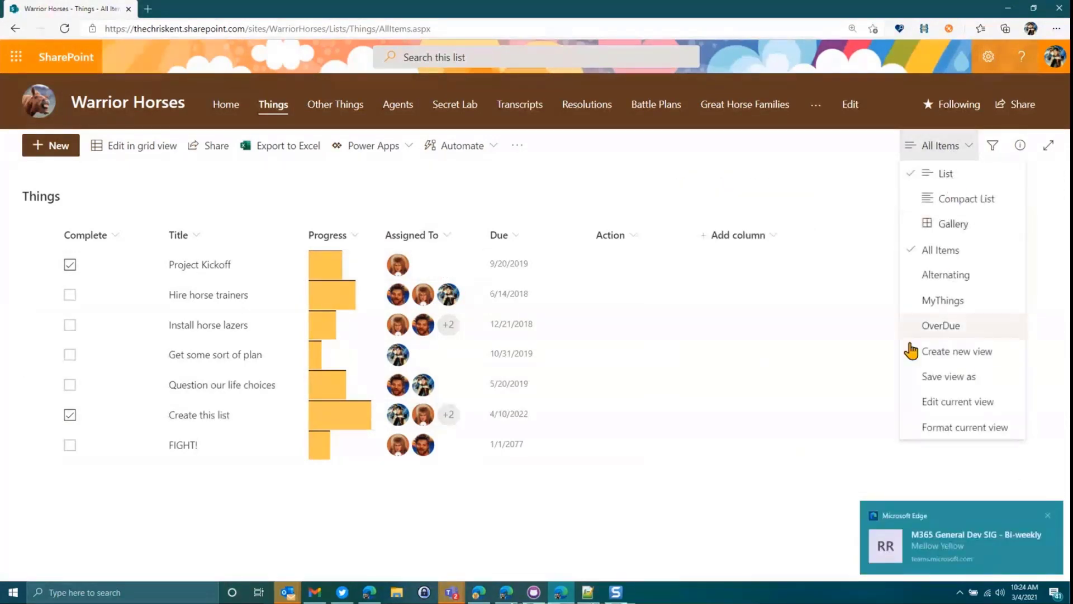
{"action": "left_click", "coordinate": [934, 351]}
{"action": "left_click", "coordinate": [449, 252]}
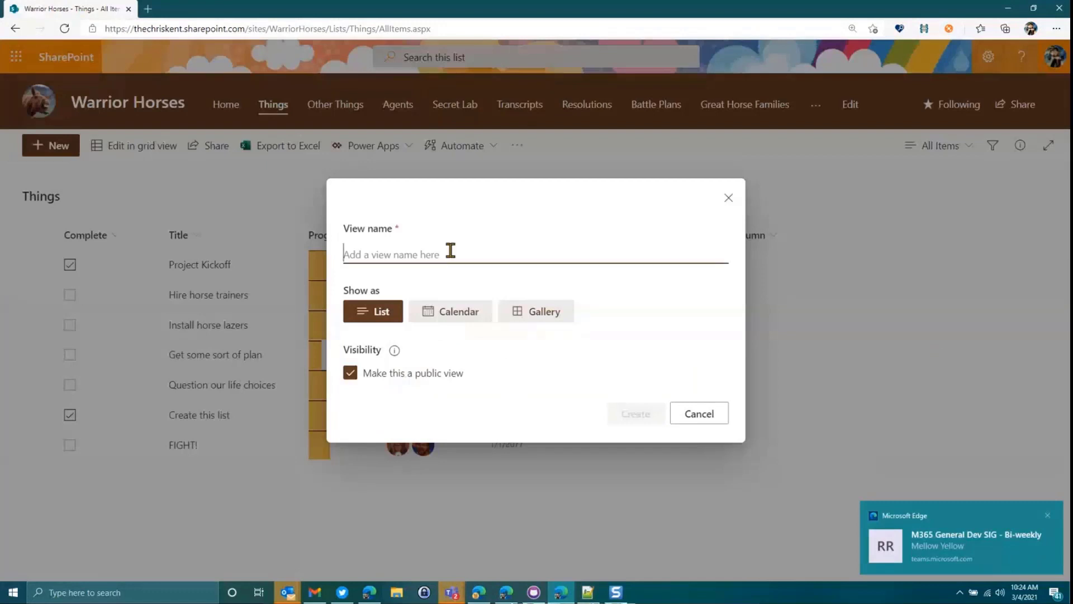
{"action": "type", "text": "Magical"}
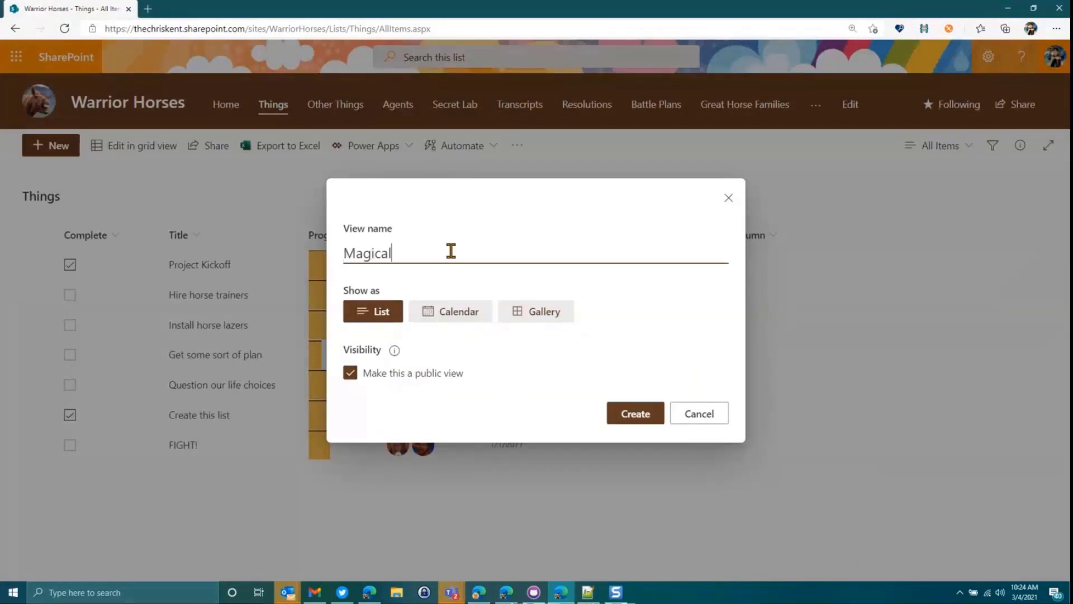
{"action": "left_click", "coordinate": [640, 413]}
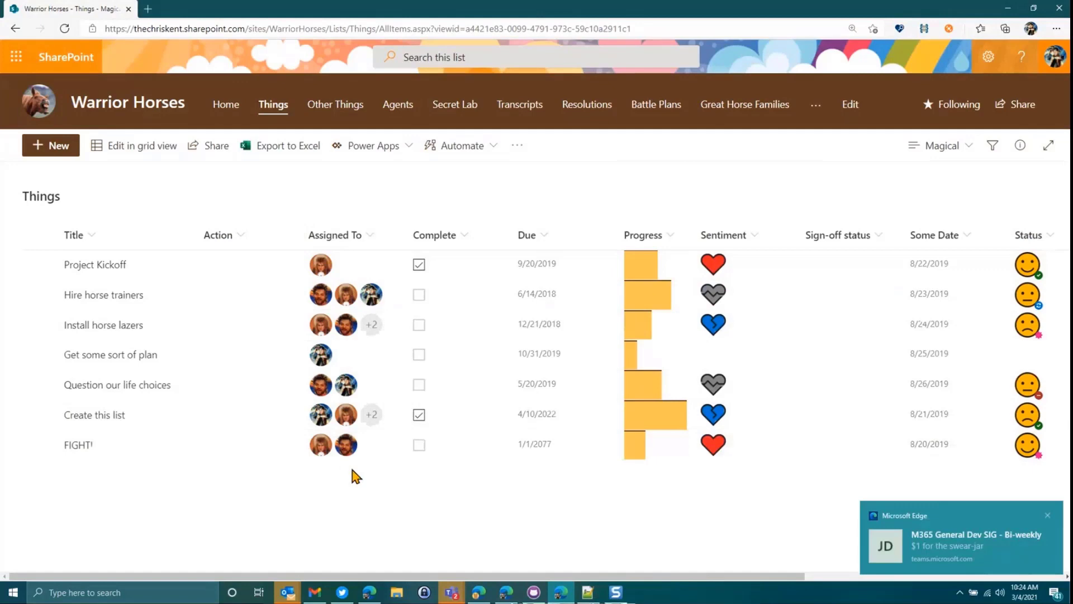
{"action": "left_click", "coordinate": [919, 148]}
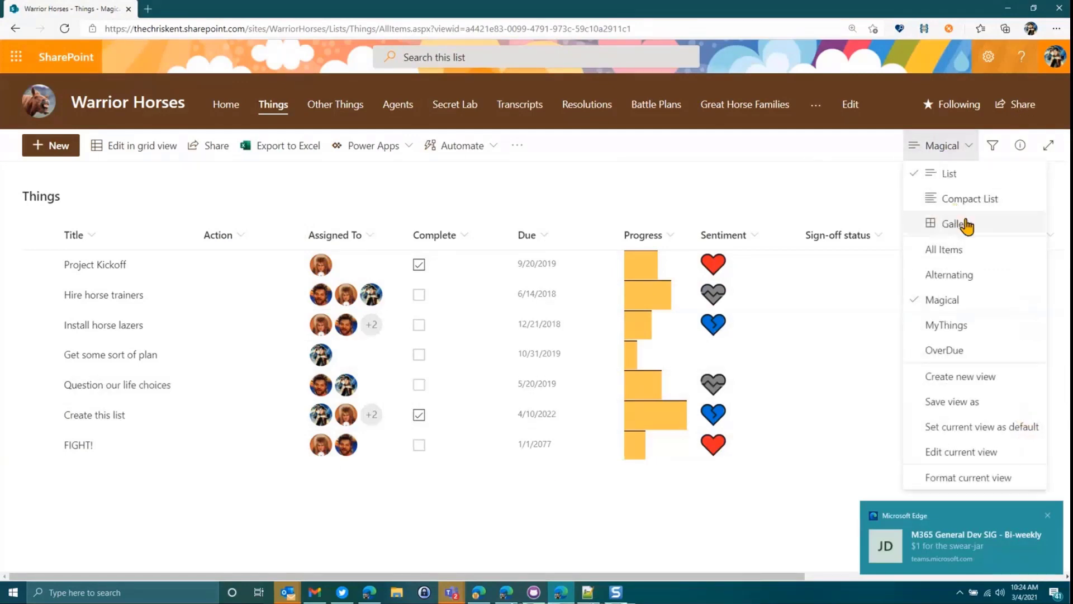
{"action": "left_click", "coordinate": [944, 248]}
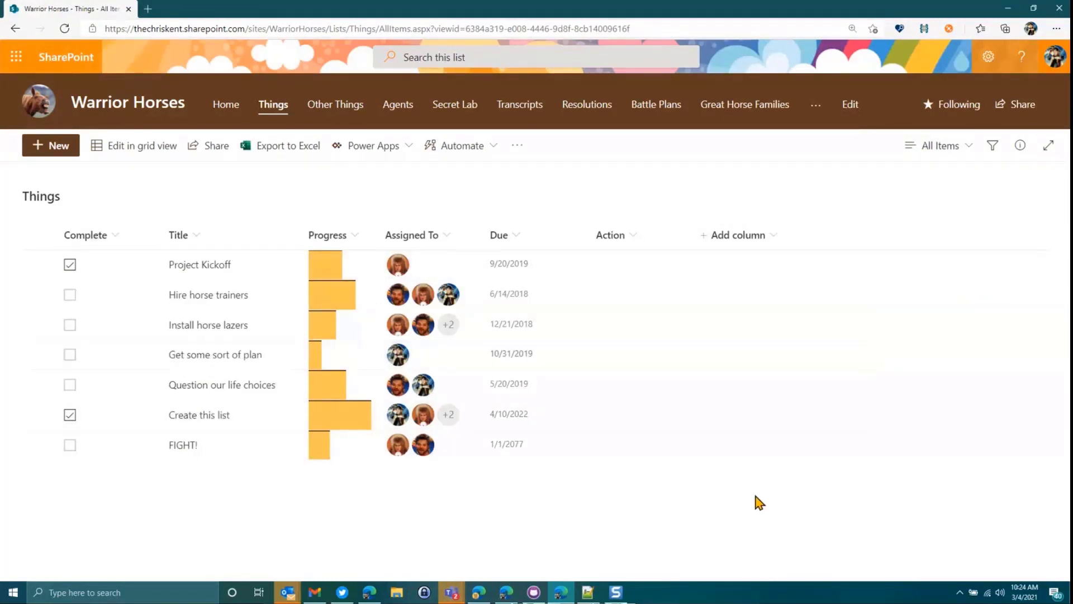
Step: Open Format current view for All Items in Advanced mode to reveal the row-formatting JSON stub
{"action": "left_click", "coordinate": [943, 148]}
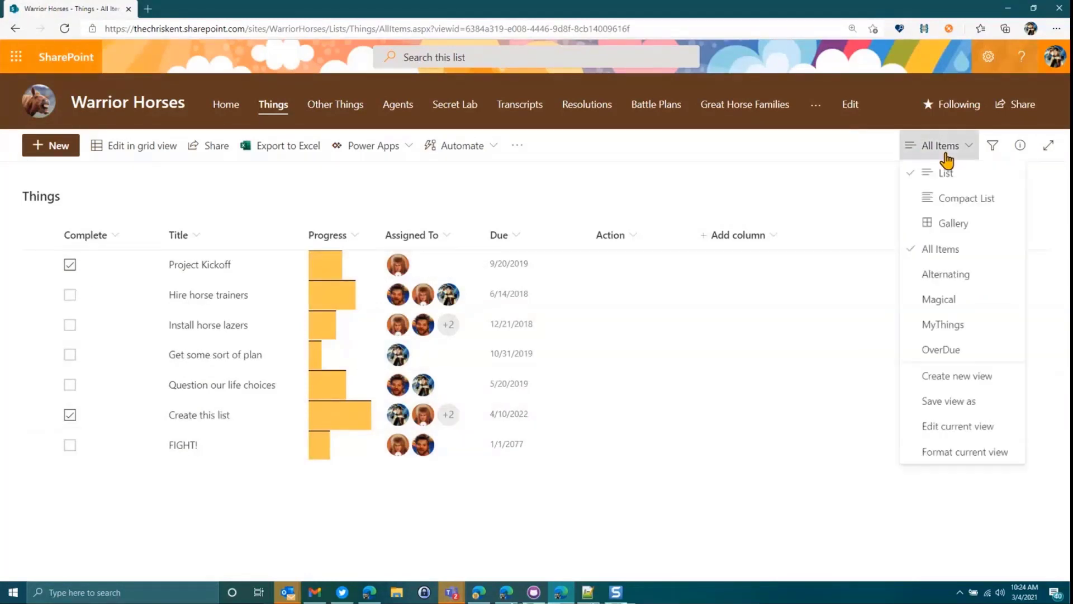
{"action": "left_click", "coordinate": [978, 451]}
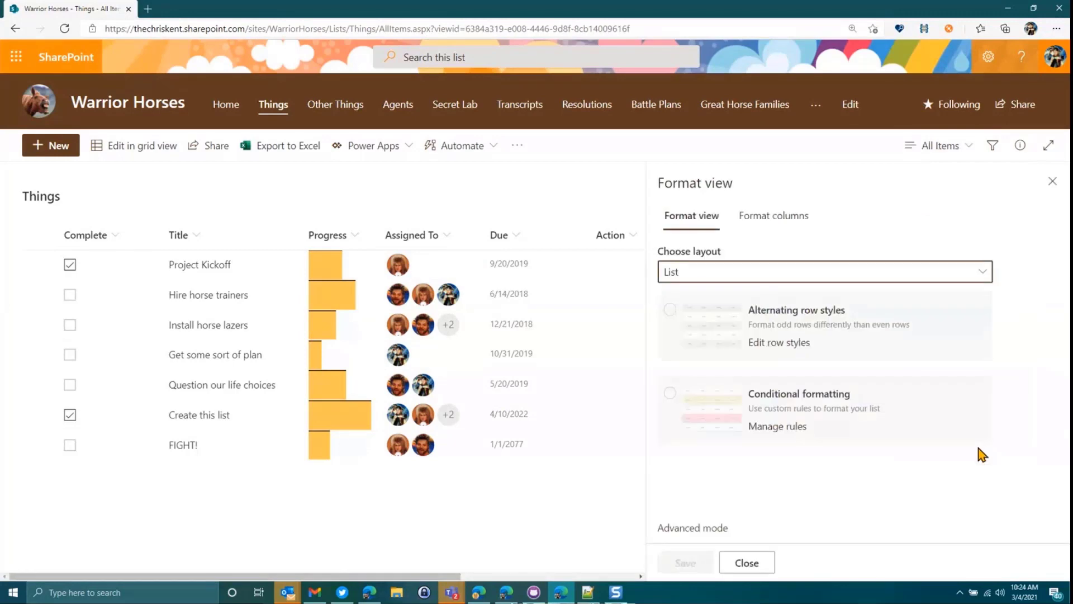
{"action": "left_click", "coordinate": [711, 528]}
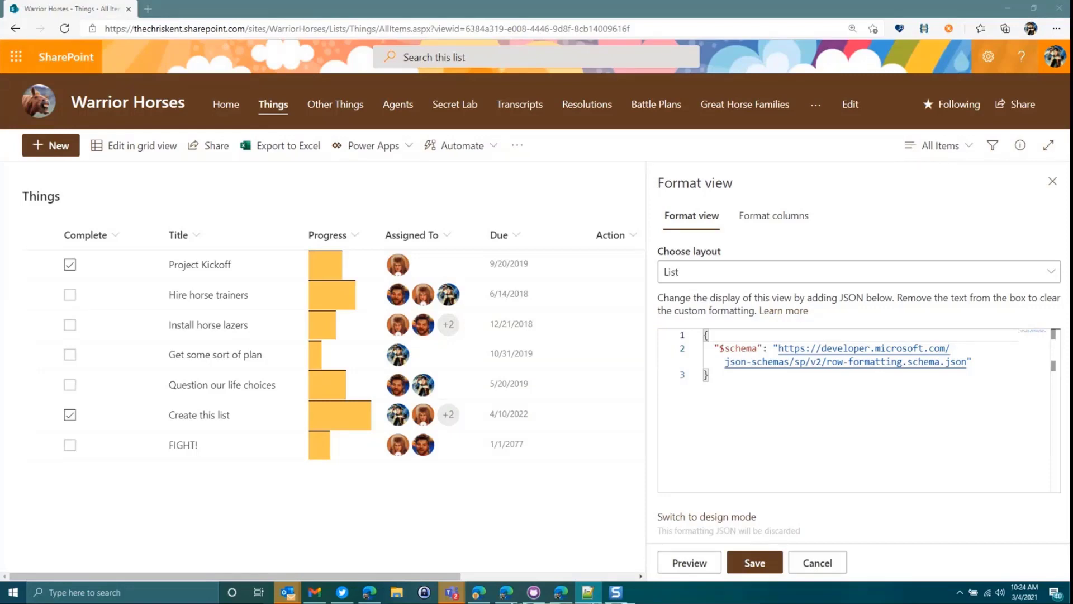
Step: Replace the view JSON with an additionalRowClass rule on $AssignedTo.email that shades the current user's rows orange, then preview and save
{"action": "left_click", "coordinate": [867, 388]}
{"action": "key", "text": "ctrl+a"}
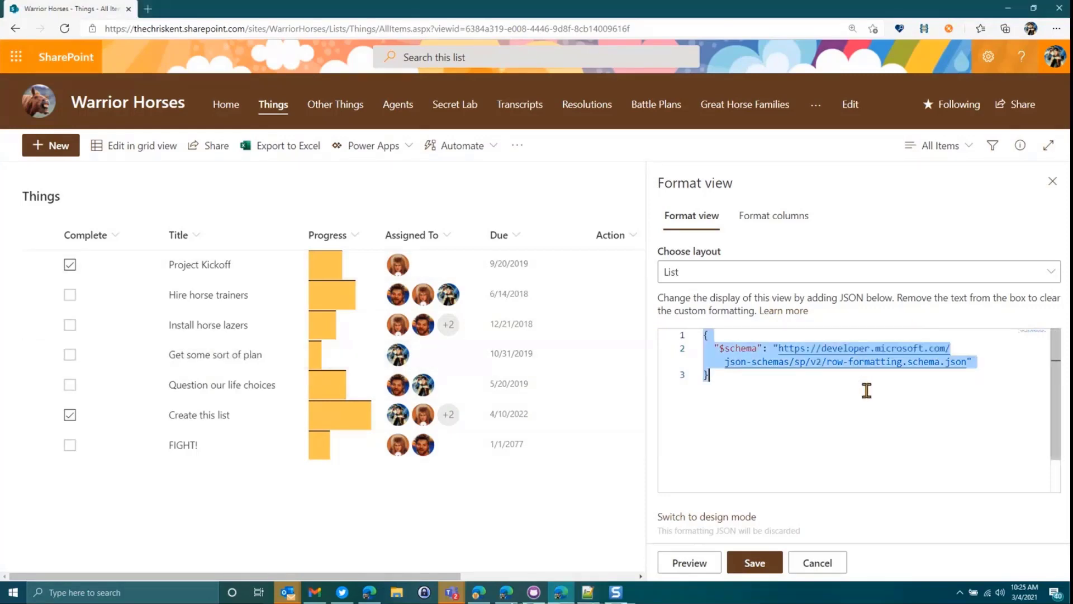
{"action": "type", "text": "{   \"$schema\": \"https://developer.microsoft.com/json-schemas/sp/view-formatting.schema.json\",   \"additionalRowClass\": \"=if(indexOf(join([$AssignedTo.email],';'), @me) != -1, 'ms-bgColor-themeTertiary ms-bgColor-themeSecondary--hover', '')\" }"}
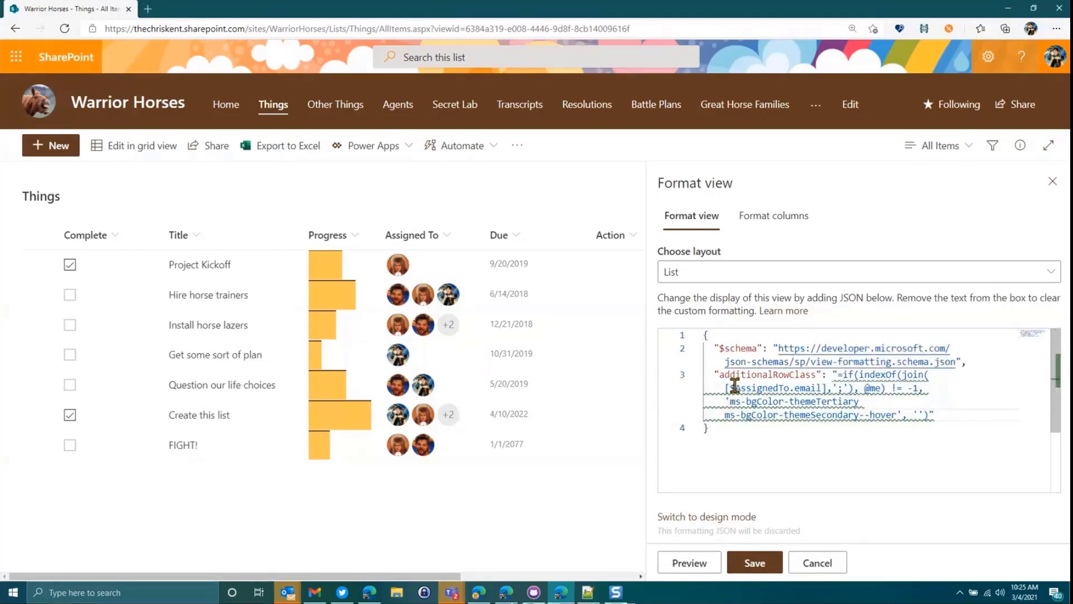
{"action": "left_click_drag", "start_coordinate": [731, 388], "coordinate": [865, 386]}
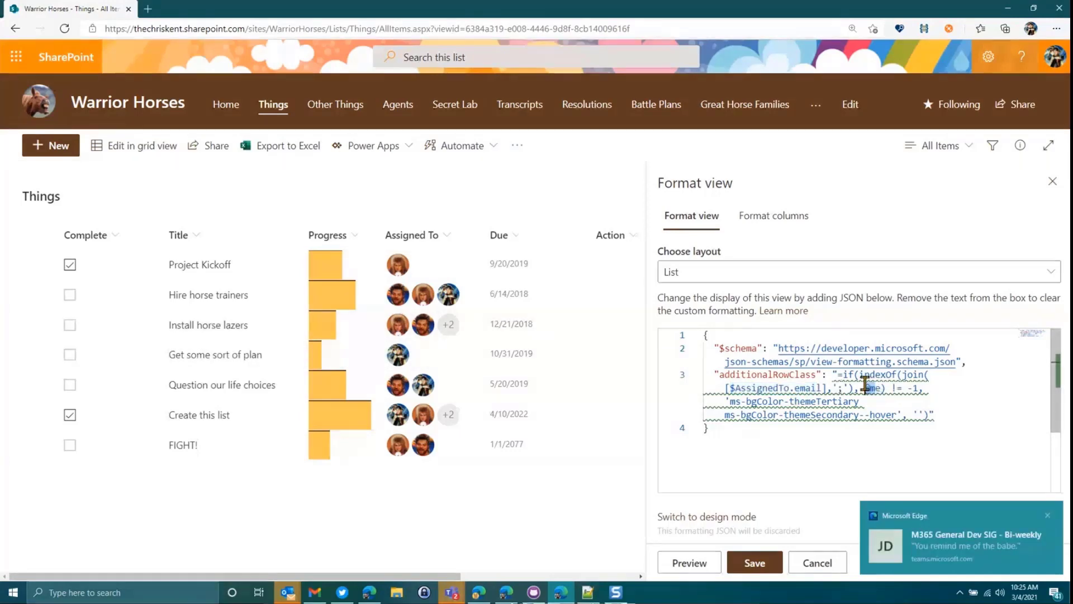
{"action": "left_click", "coordinate": [701, 565]}
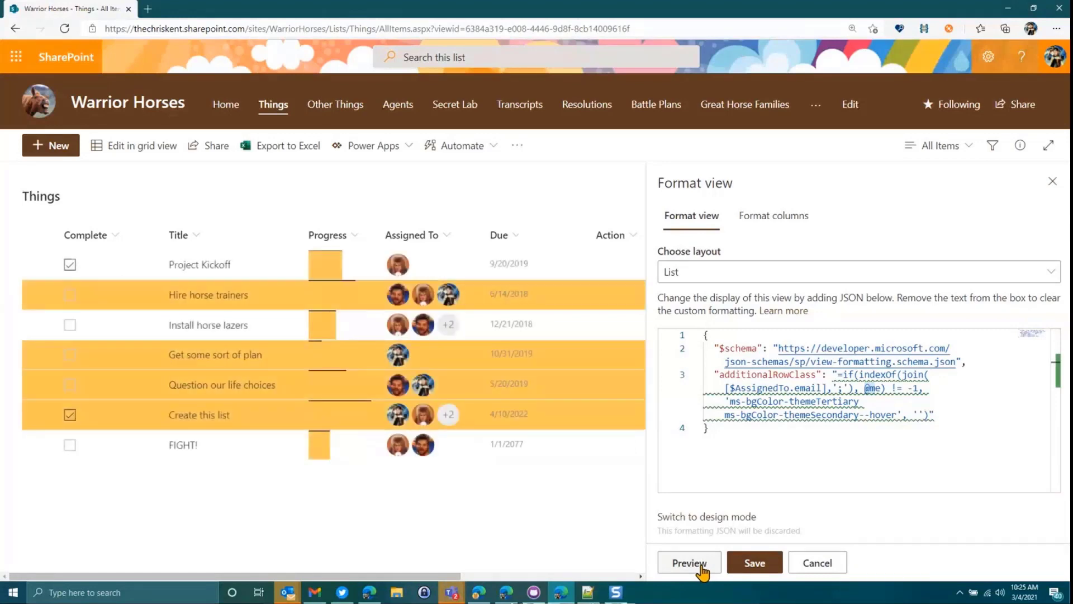
{"action": "left_click", "coordinate": [763, 564]}
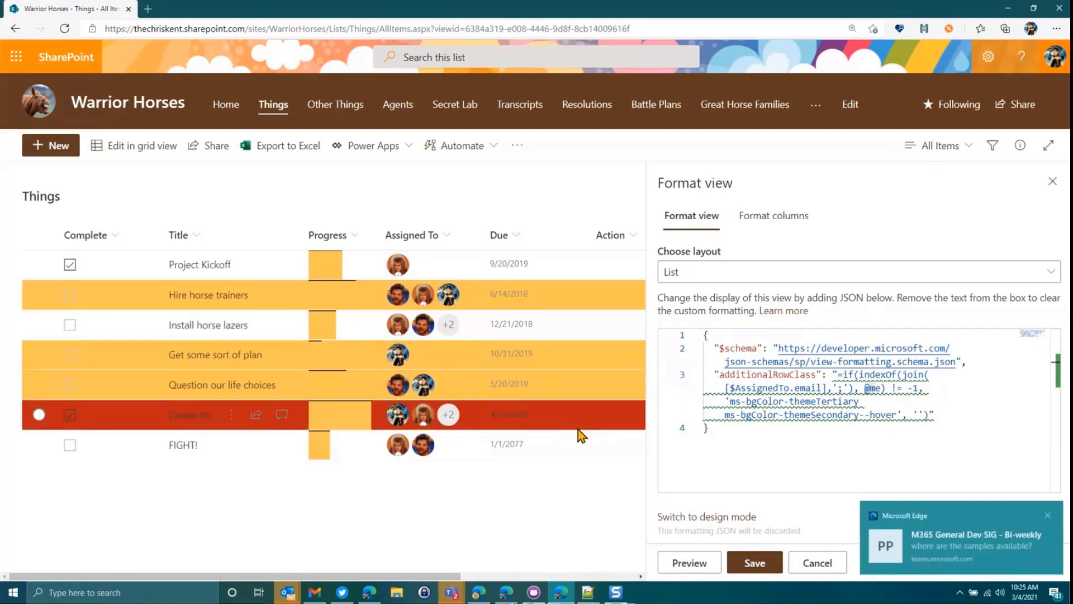
{"action": "left_click", "coordinate": [1033, 557]}
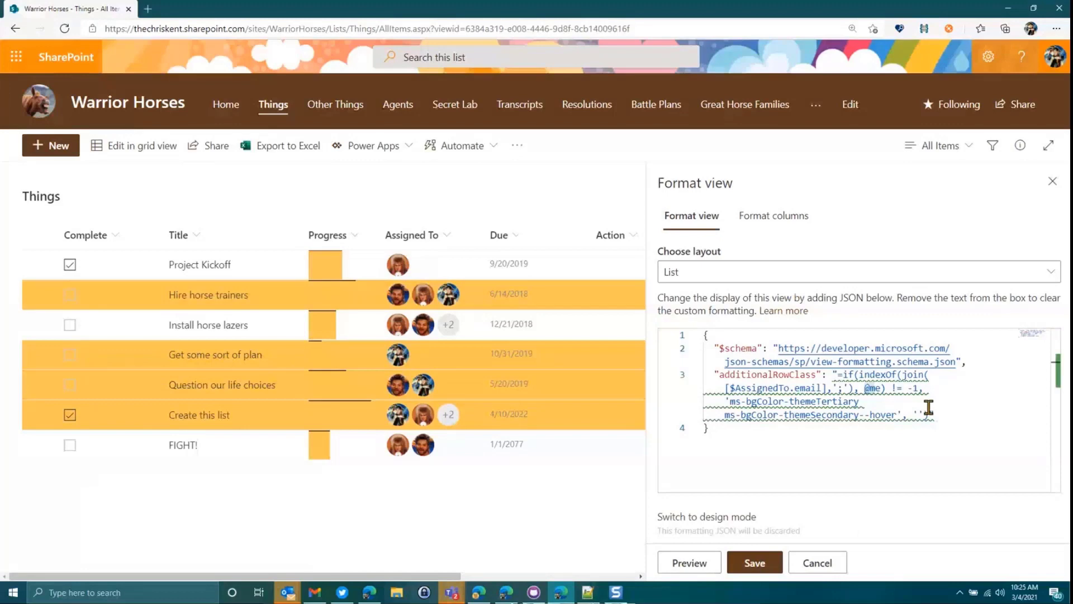
{"action": "left_click", "coordinate": [754, 563]}
Step: Close the formatting pane, switch the Things list to the Magical view, and open its view menu
{"action": "left_click", "coordinate": [754, 562]}
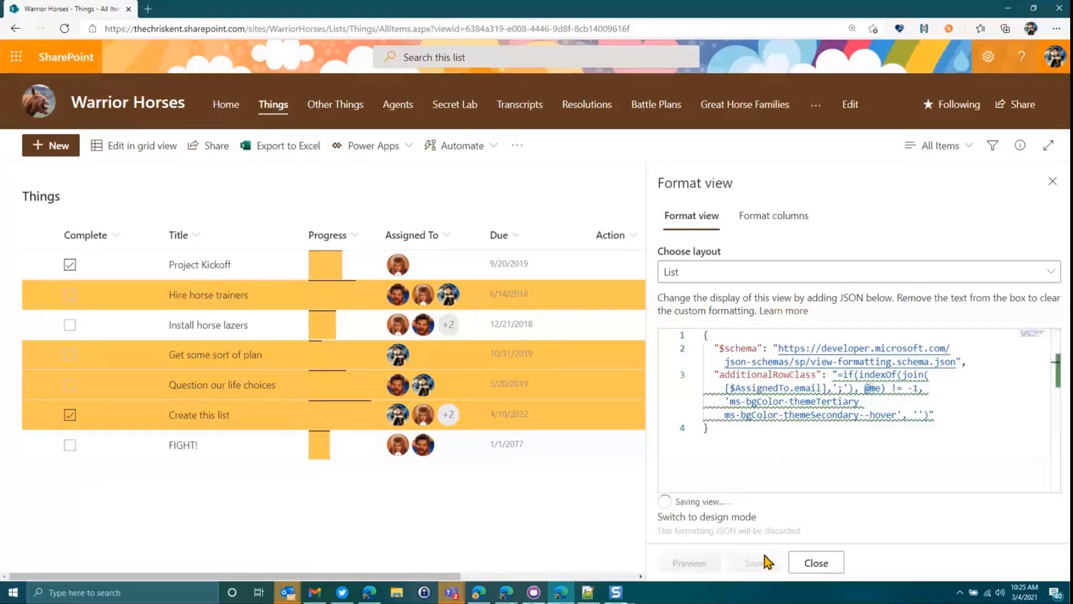
{"action": "left_click", "coordinate": [1053, 181]}
{"action": "left_click", "coordinate": [941, 146]}
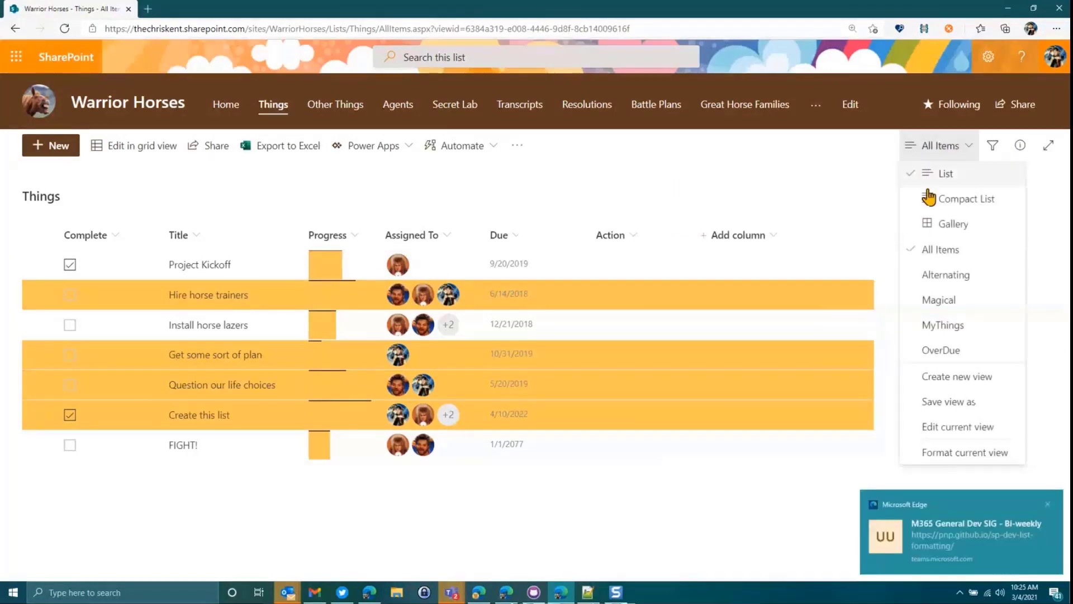
{"action": "left_click", "coordinate": [940, 295]}
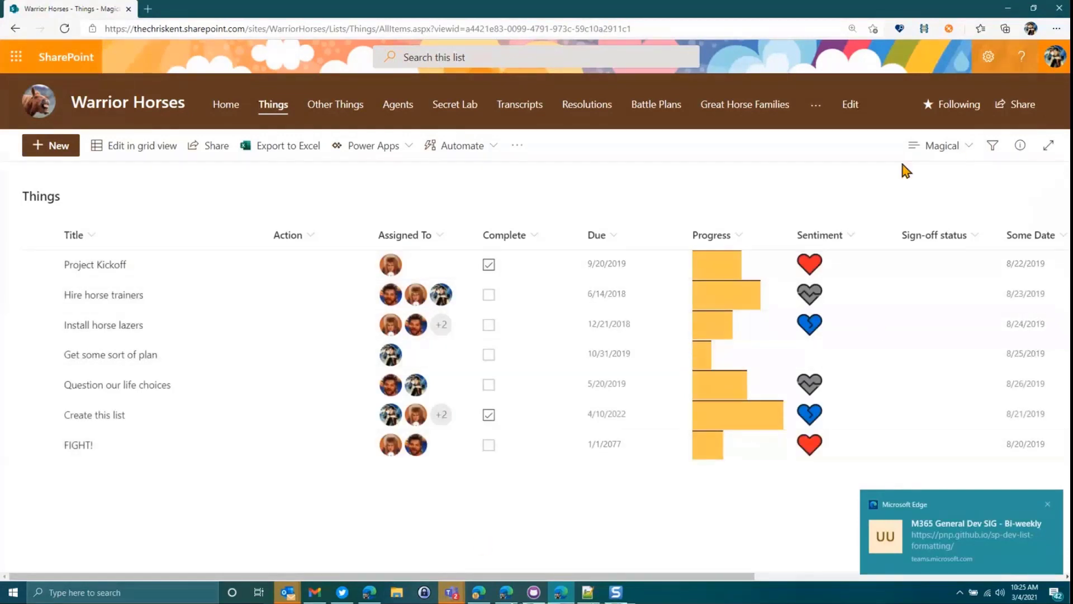
{"action": "left_click", "coordinate": [941, 146]}
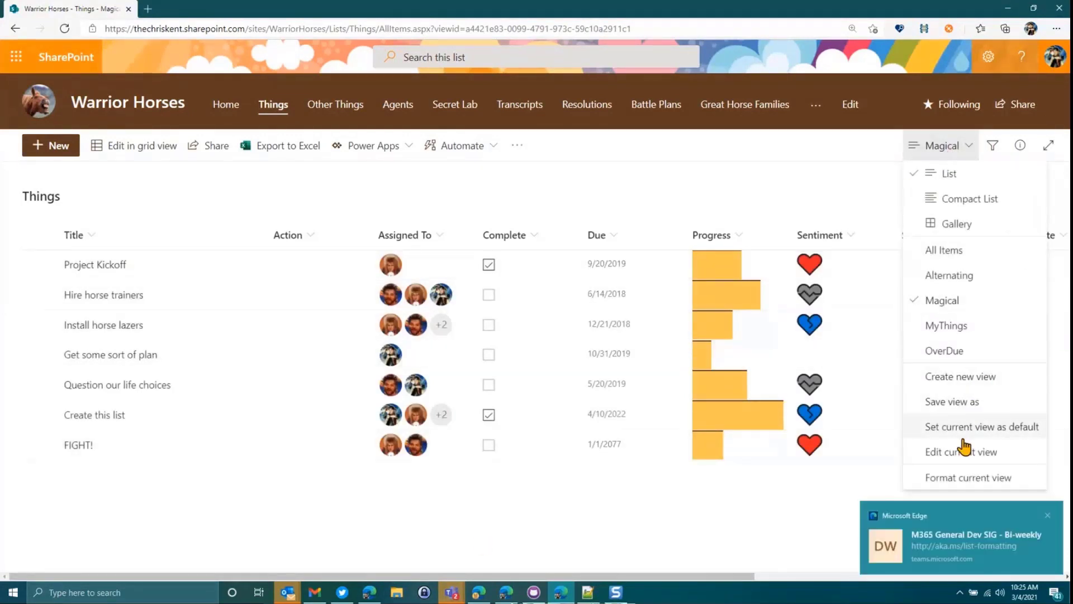
Step: Paste the rowFormatter JSON into the Magical view's advanced editor and preview the custom row layout
{"action": "left_click", "coordinate": [970, 478]}
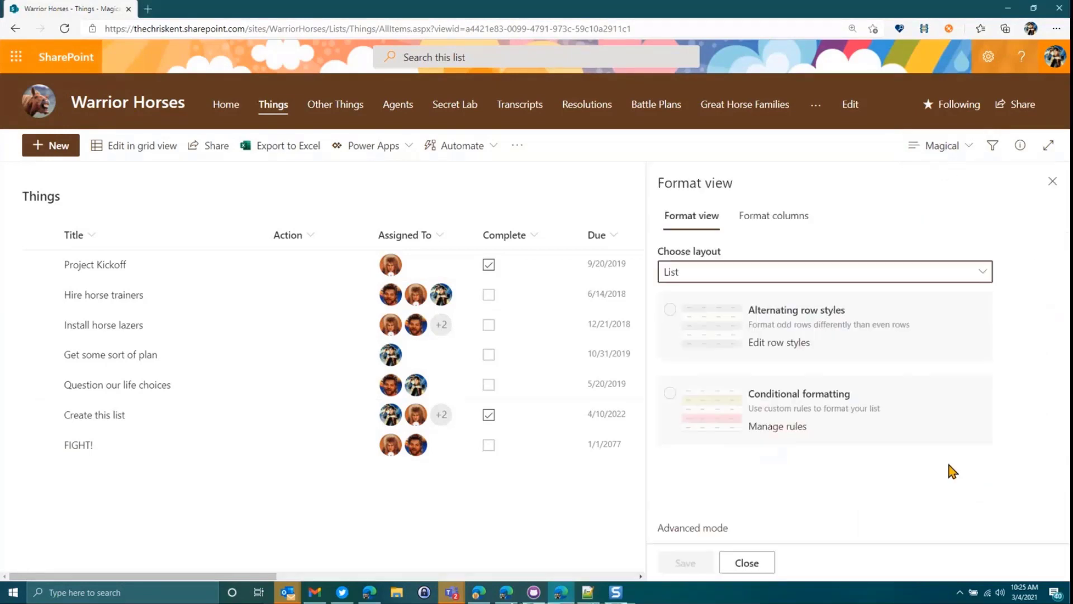
{"action": "left_click", "coordinate": [725, 528]}
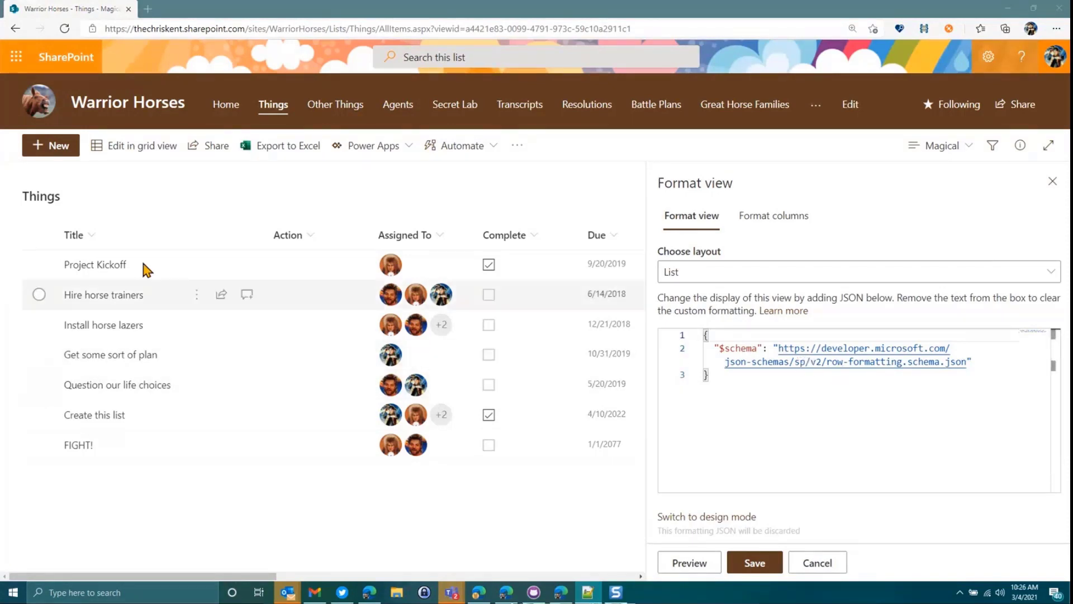
{"action": "left_click", "coordinate": [719, 418]}
{"action": "key", "text": "ctrl+a"}
{"action": "key", "text": "ctrl+v"}
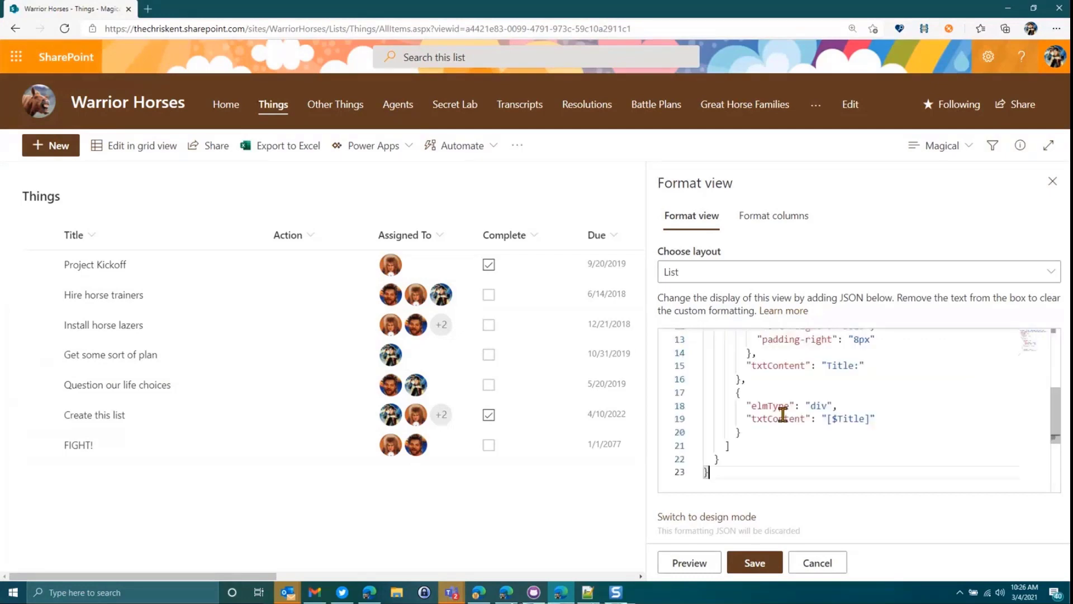
{"action": "scroll", "coordinate": [783, 416], "scroll_direction": "up", "scroll_amount": 5}
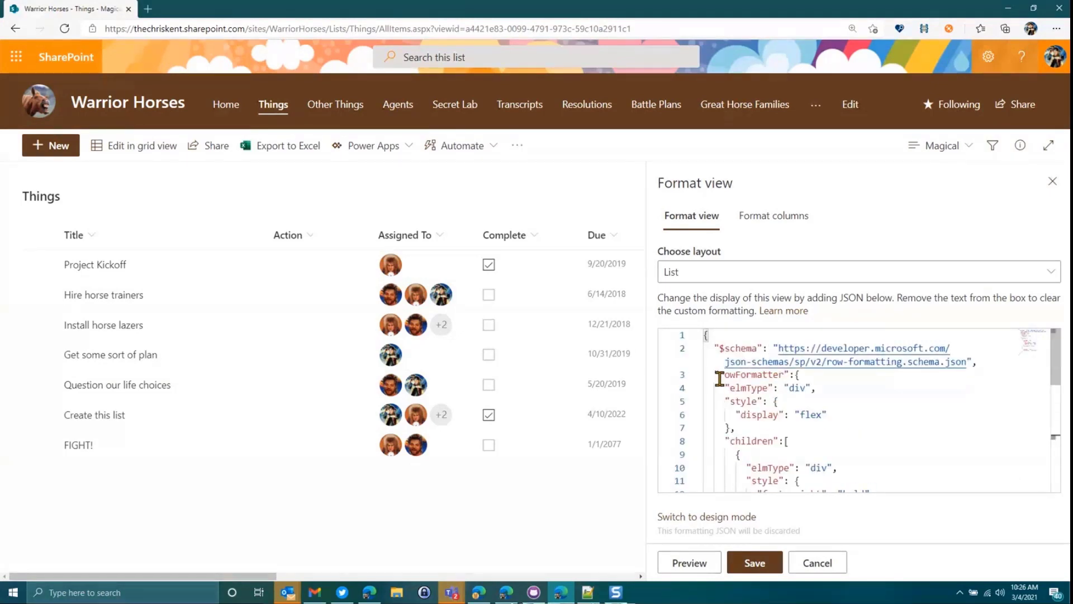
{"action": "left_click_drag", "start_coordinate": [719, 379], "coordinate": [780, 376]}
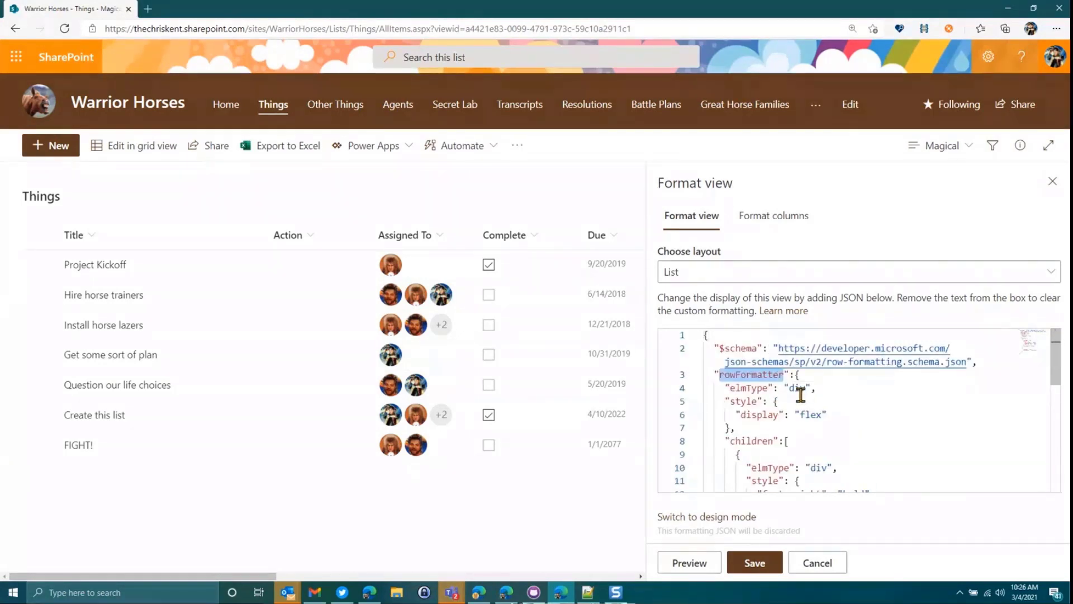
{"action": "scroll", "coordinate": [805, 415], "scroll_direction": "down", "scroll_amount": 2}
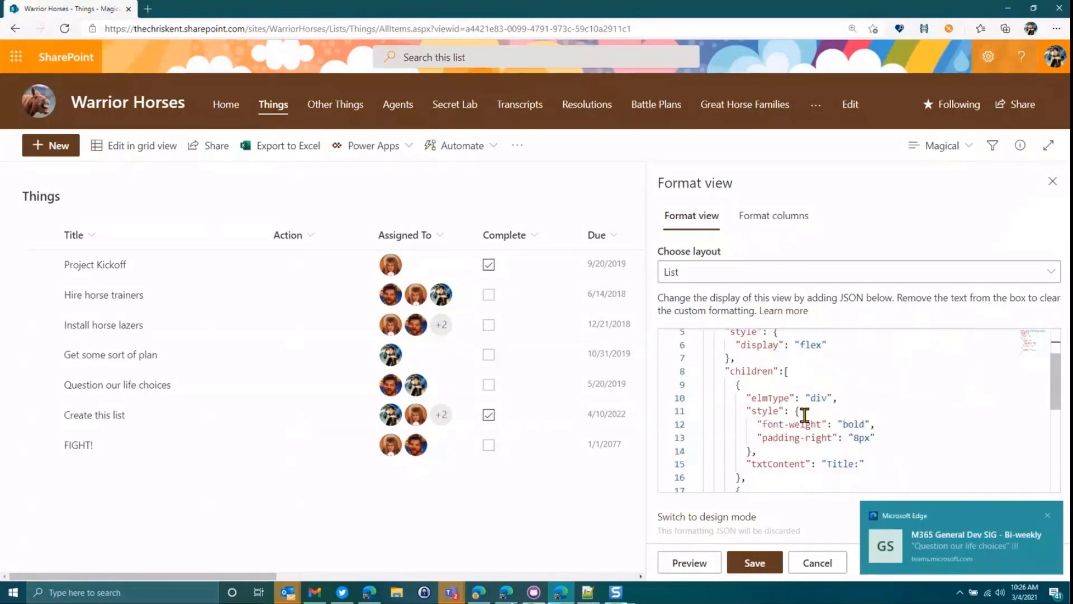
{"action": "scroll", "coordinate": [805, 415], "scroll_direction": "down", "scroll_amount": 1}
{"action": "scroll", "coordinate": [833, 455], "scroll_direction": "down", "scroll_amount": 1}
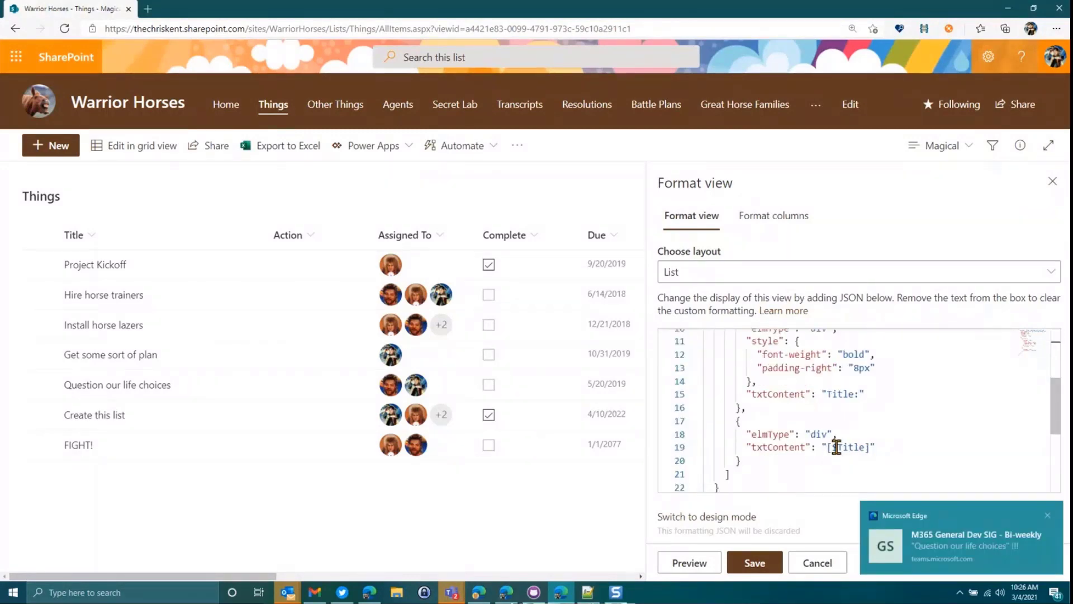
{"action": "left_click", "coordinate": [701, 563]}
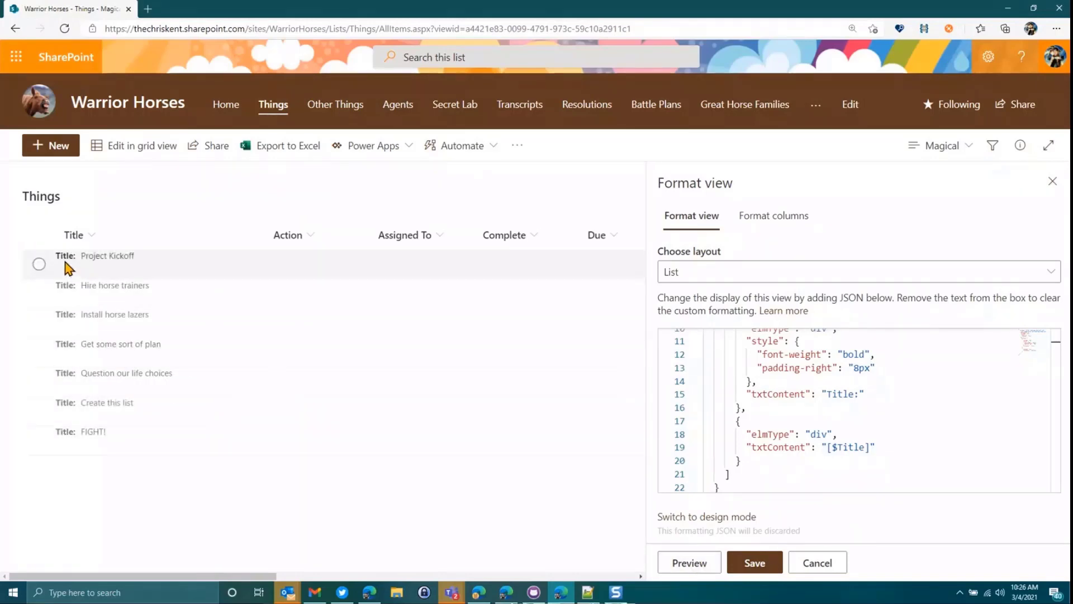
Step: Zoom the page to 175% and add a colon so line 15's label reads "Title:"
{"action": "left_click", "coordinate": [910, 461]}
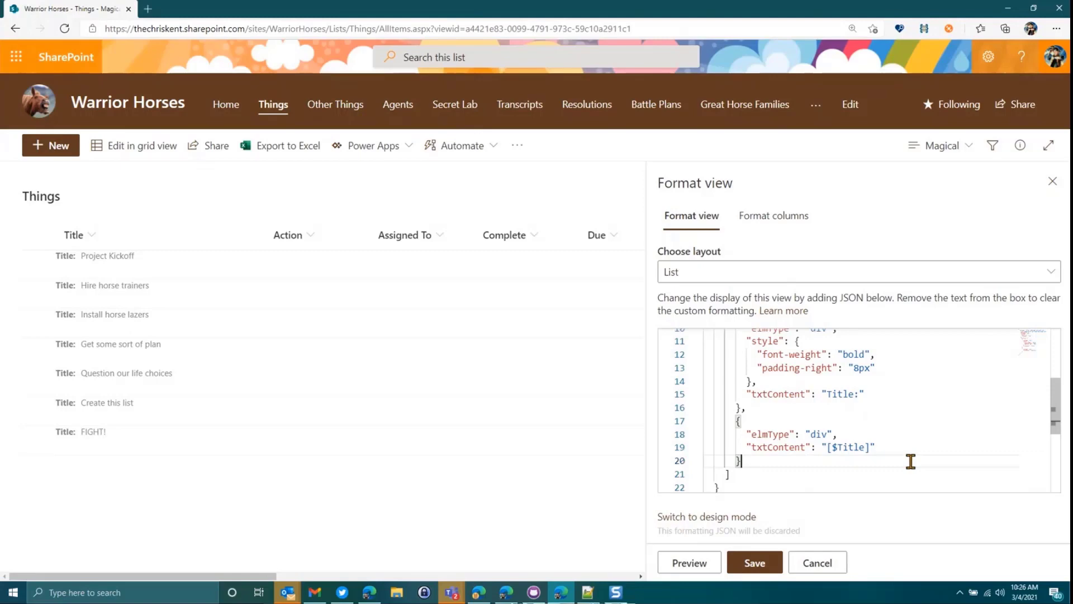
{"action": "key", "text": "ctrl+plus"}
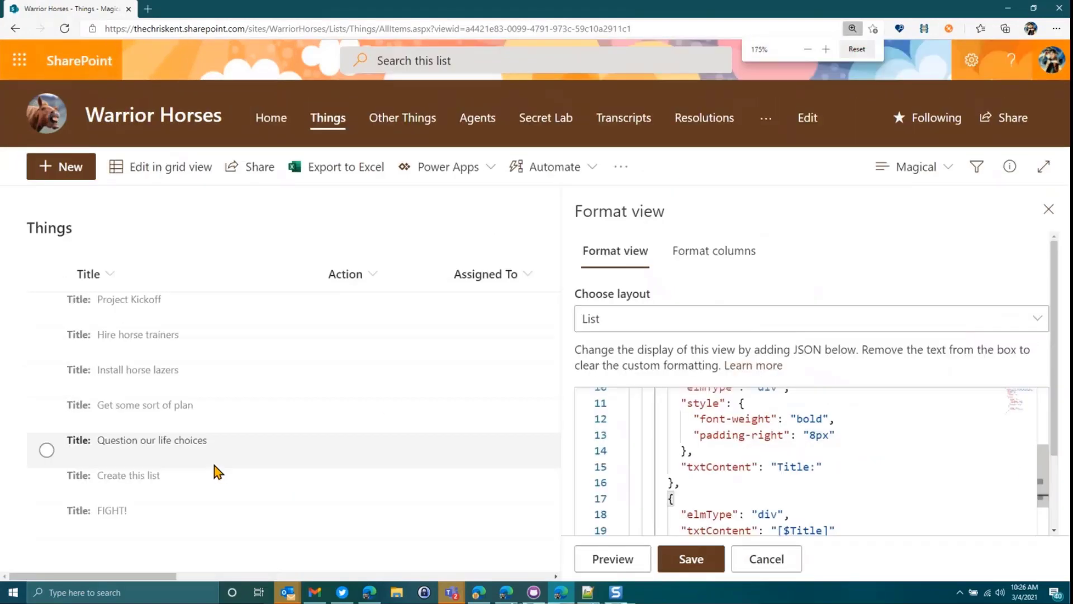
{"action": "key", "text": "ctrl+plus"}
{"action": "key", "text": "ctrl+minus"}
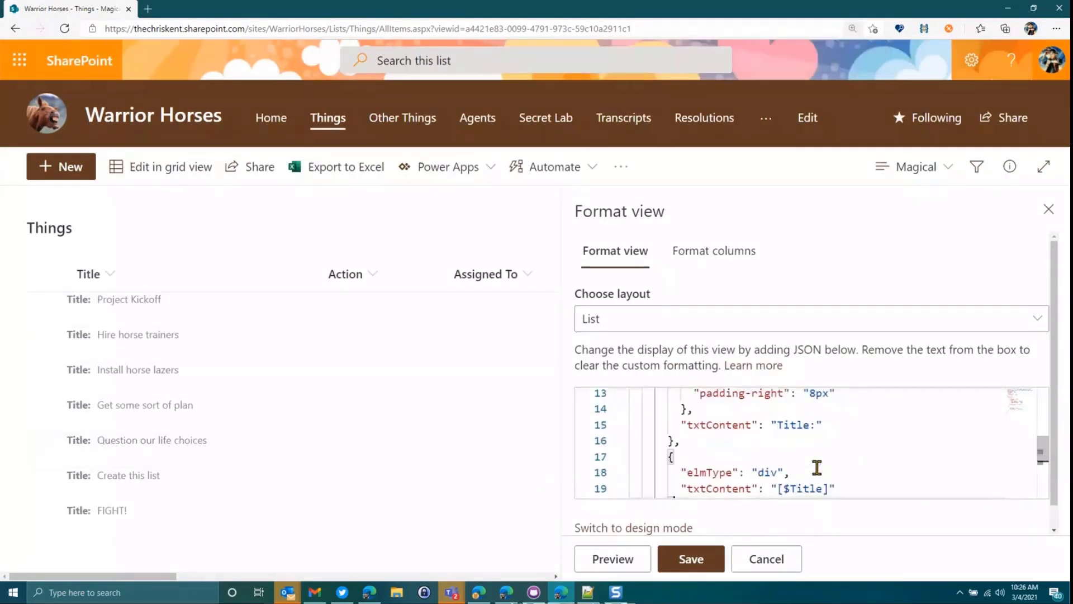
{"action": "scroll", "coordinate": [816, 467], "scroll_direction": "up", "scroll_amount": 3}
{"action": "scroll", "coordinate": [767, 436], "scroll_direction": "down", "scroll_amount": 3}
{"action": "left_click", "coordinate": [810, 424]}
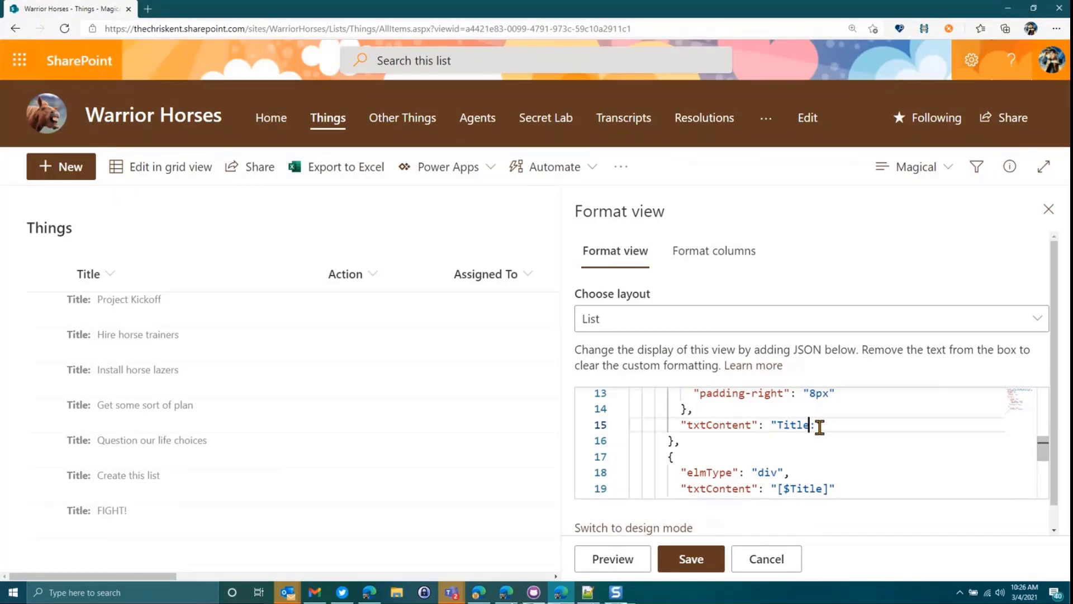
{"action": "type", "text": ":"}
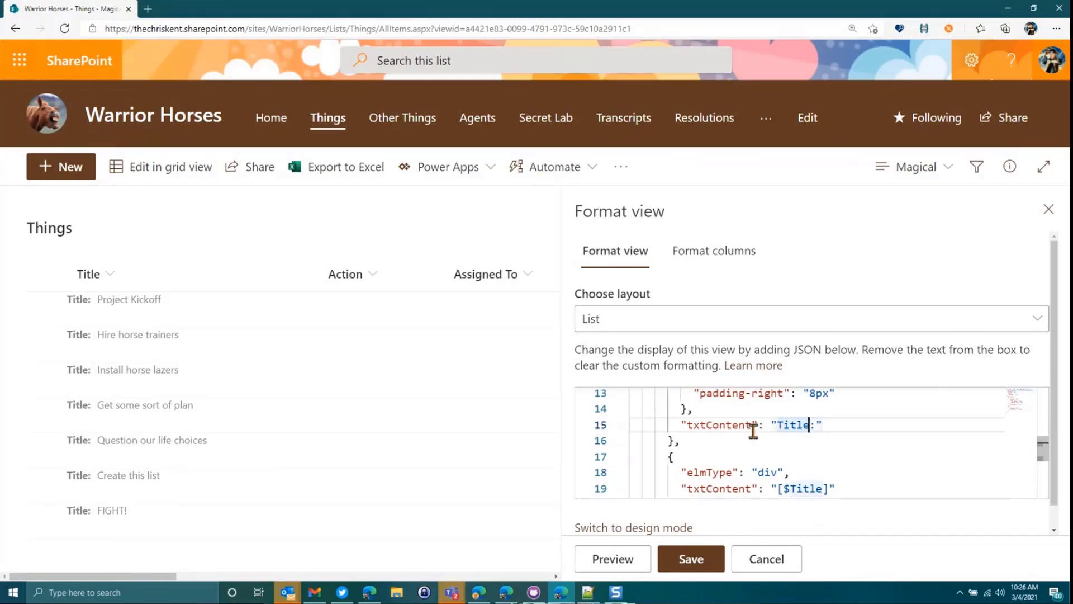
Step: Save the row layout, then rename the Title column to "My special column!"
{"action": "left_click", "coordinate": [677, 557]}
{"action": "left_click", "coordinate": [222, 274]}
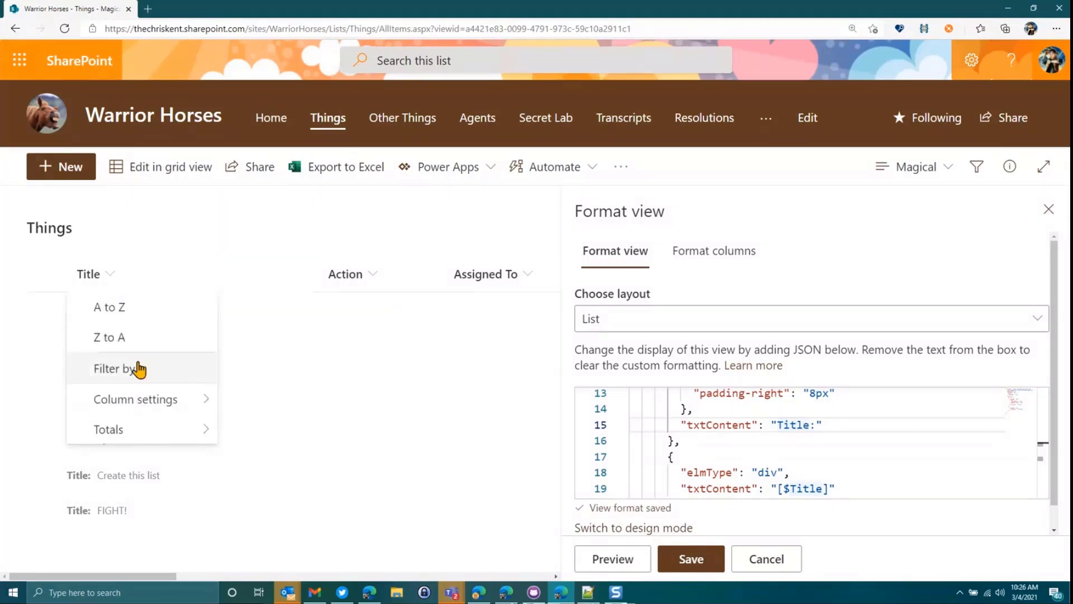
{"action": "mouse_move", "coordinate": [149, 401]}
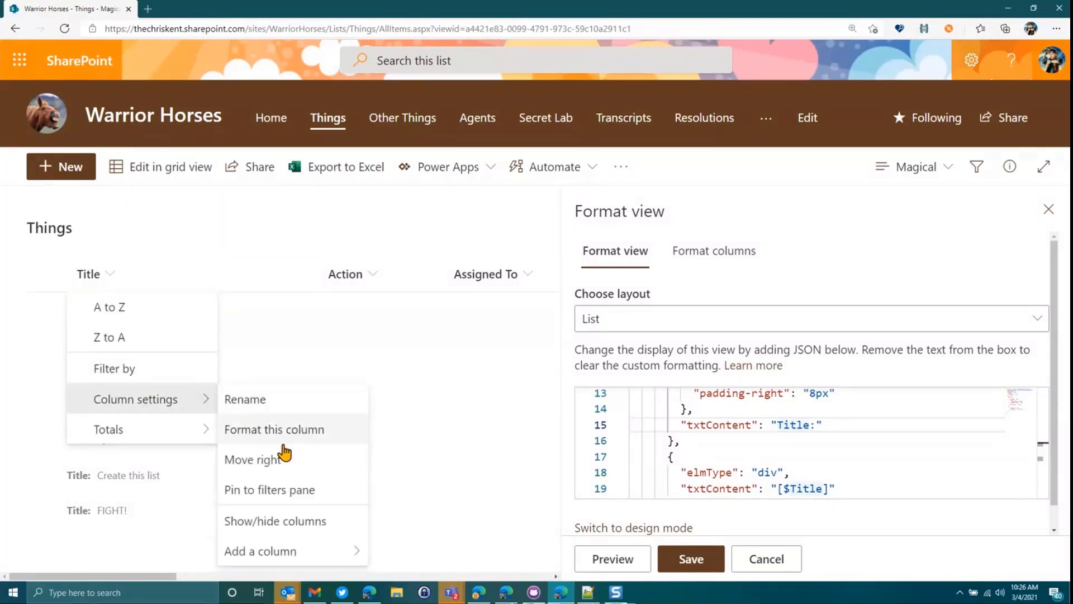
{"action": "left_click", "coordinate": [279, 410]}
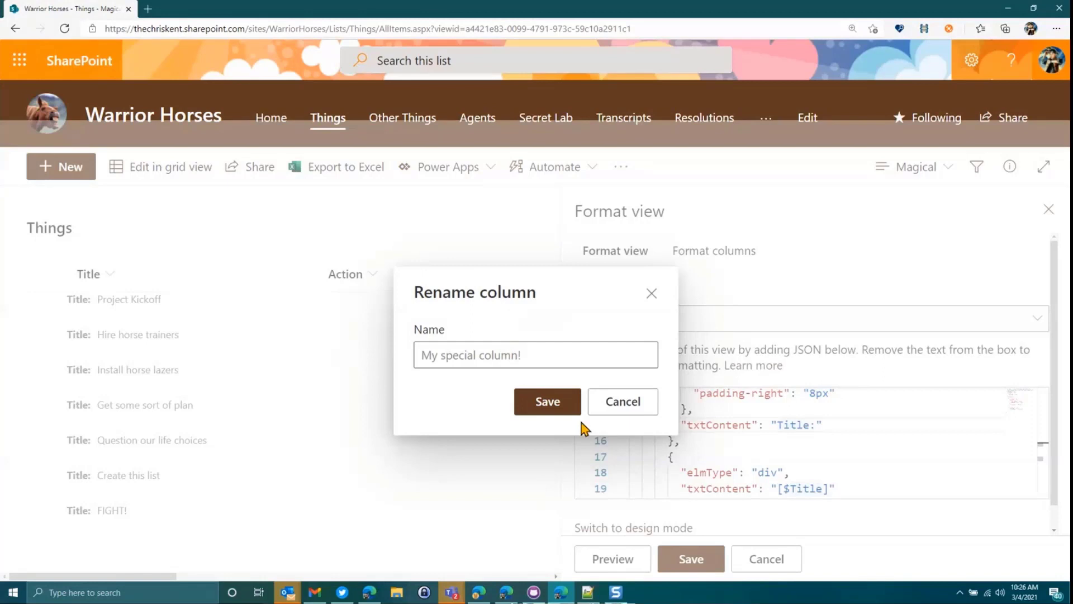
{"action": "left_click", "coordinate": [562, 407]}
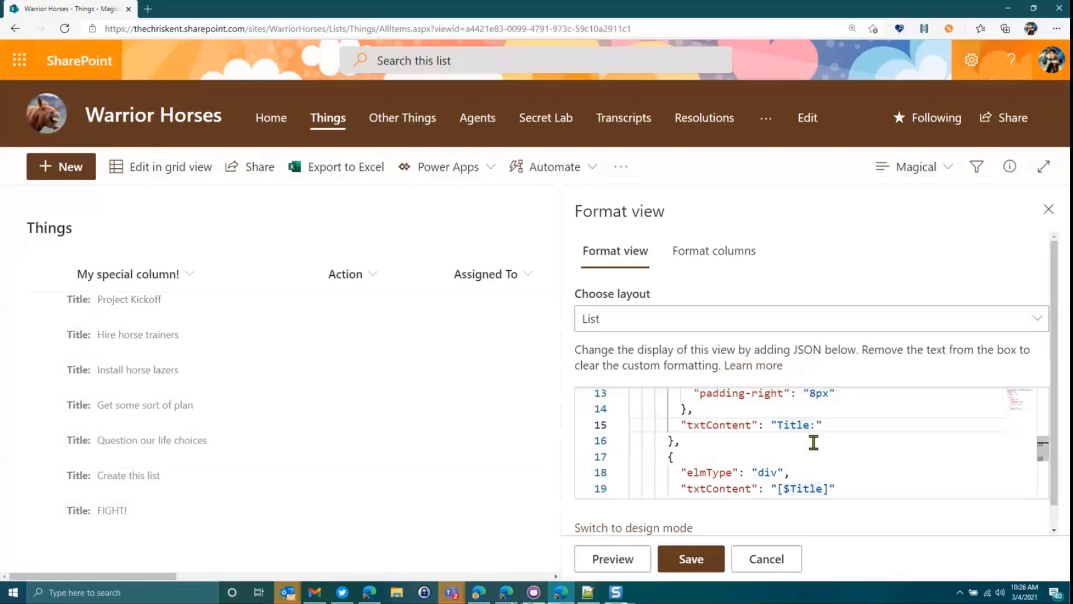
Step: Change line 15's label text to "[!Title.DisplayName]" and preview the row labels in the list
{"action": "scroll", "coordinate": [843, 438], "scroll_direction": "up", "scroll_amount": 3}
{"action": "scroll", "coordinate": [824, 438], "scroll_direction": "down", "scroll_amount": 1}
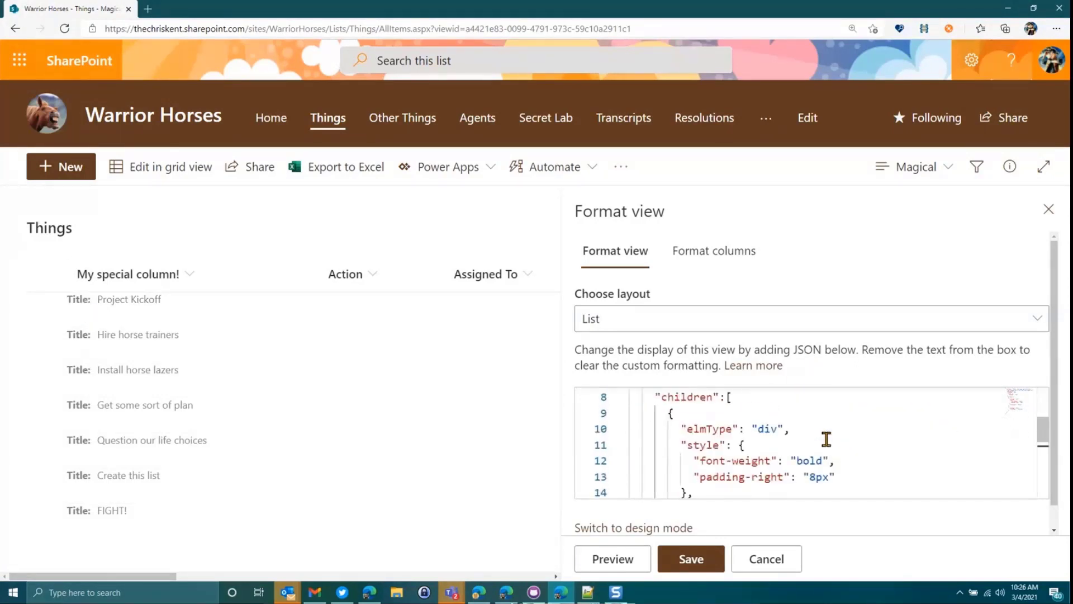
{"action": "scroll", "coordinate": [823, 446], "scroll_direction": "down", "scroll_amount": 1}
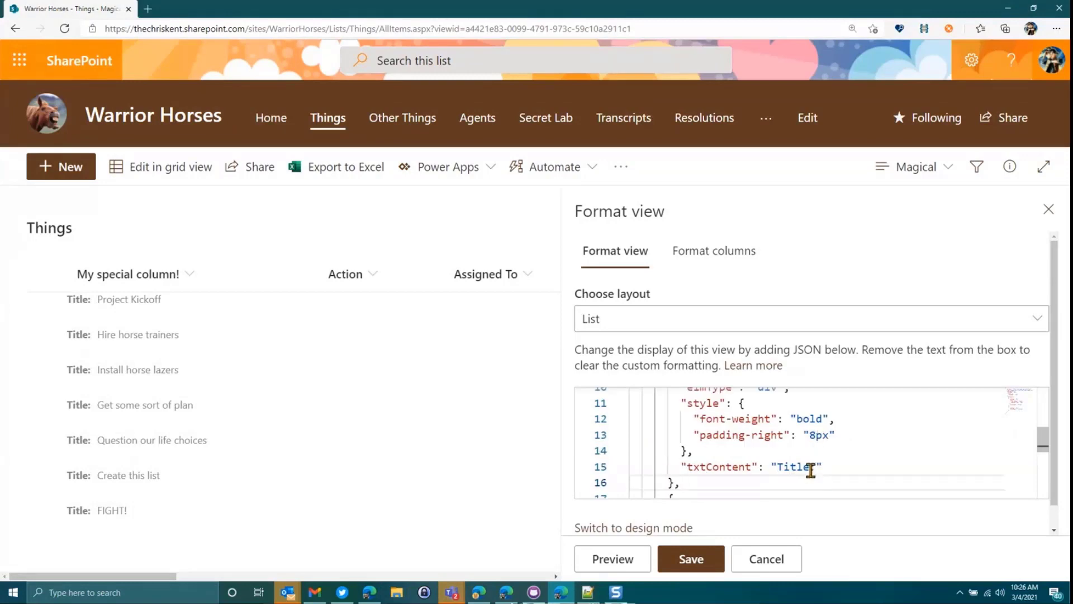
{"action": "left_click", "coordinate": [816, 467]}
{"action": "type", "text": ":"}
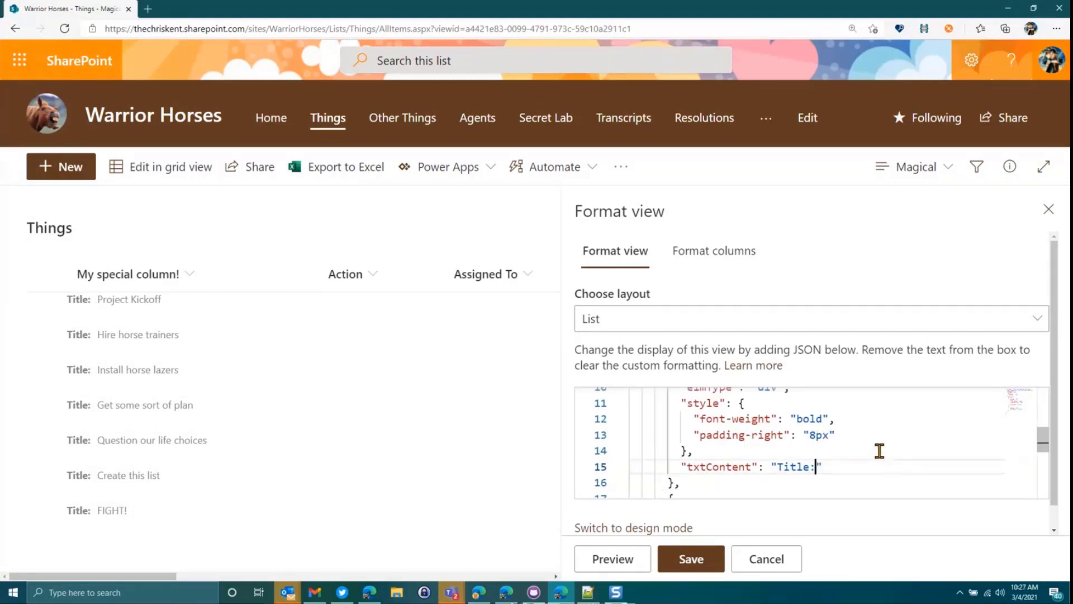
{"action": "key", "text": "BackSpace"}
{"action": "key", "text": "BackSpace"}
{"action": "key", "text": "BackSpace"}
{"action": "key", "text": "BackSpace"}
{"action": "key", "text": "BackSpace"}
{"action": "key", "text": "BackSpace"}
{"action": "type", "text": "[!Title.DisplayName"}
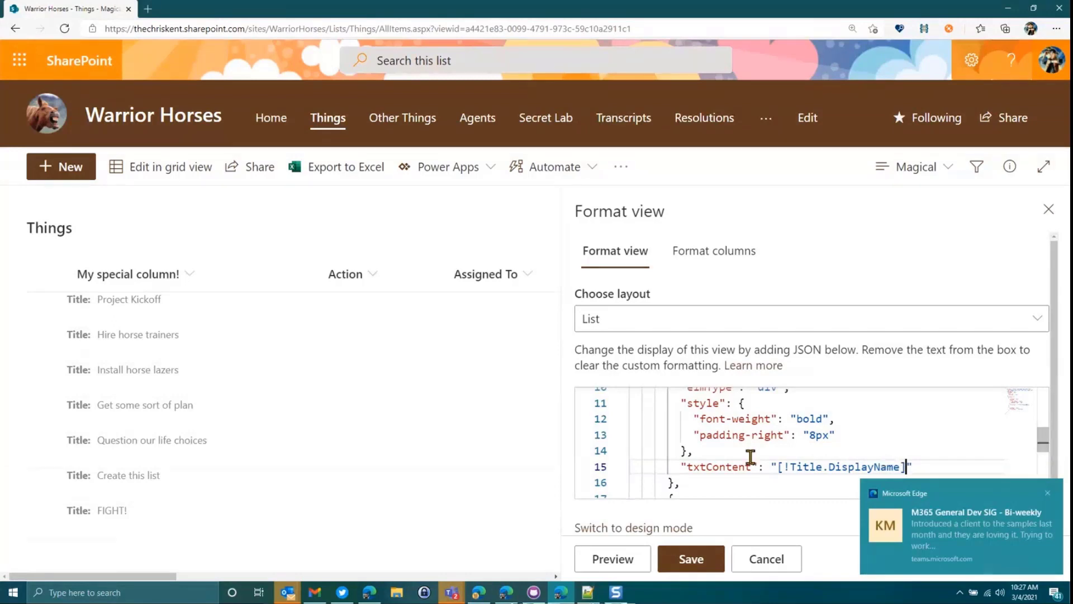
{"action": "left_click", "coordinate": [1048, 494]}
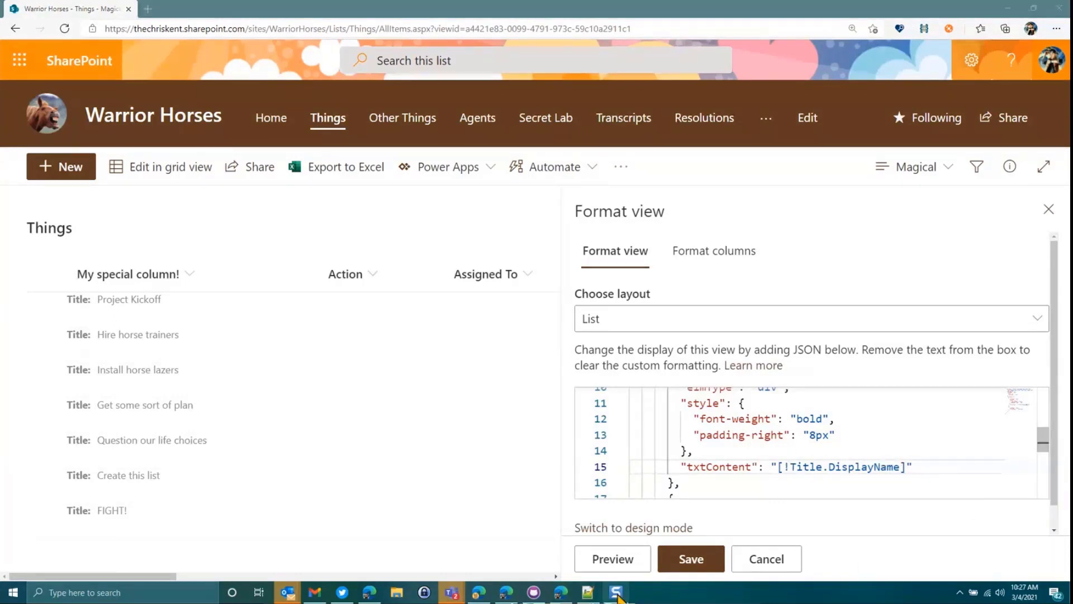
{"action": "left_click", "coordinate": [626, 560]}
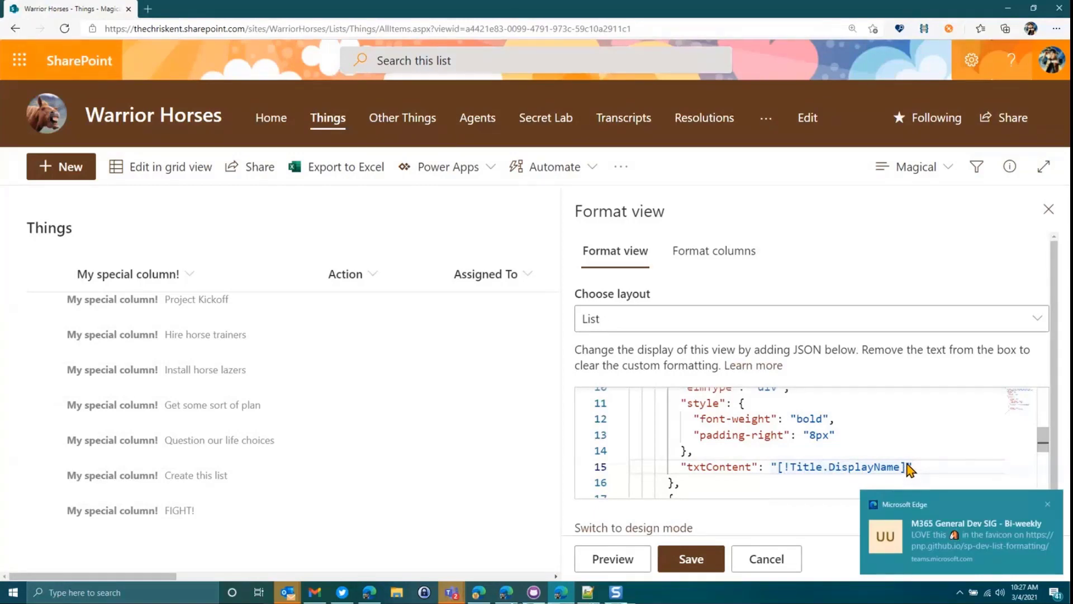
Step: Save the view formatting, then rename the title column to "Horsies!"
{"action": "left_click", "coordinate": [691, 558]}
{"action": "left_click", "coordinate": [192, 279]}
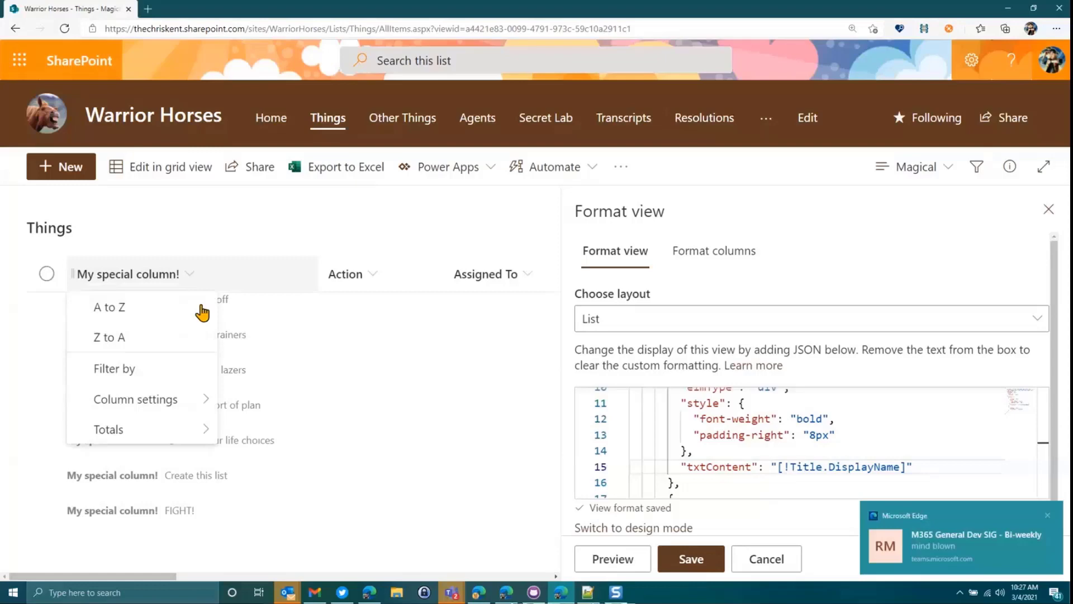
{"action": "mouse_move", "coordinate": [143, 409]}
{"action": "left_click", "coordinate": [266, 415]}
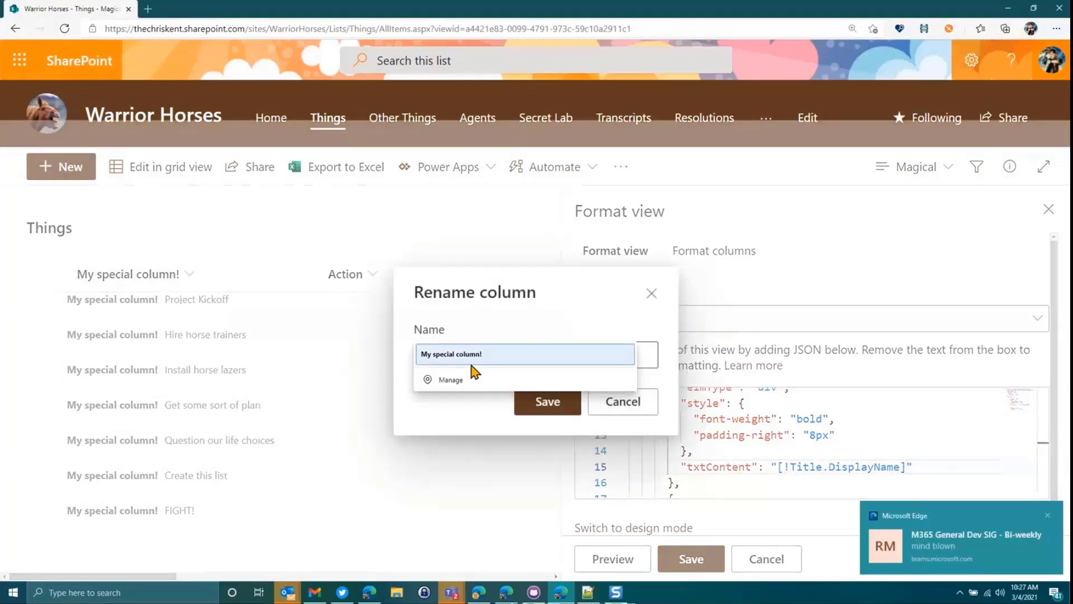
{"action": "left_click", "coordinate": [486, 357]}
{"action": "left_click_drag", "start_coordinate": [528, 358], "coordinate": [398, 356]}
{"action": "type", "text": "Horsies!"}
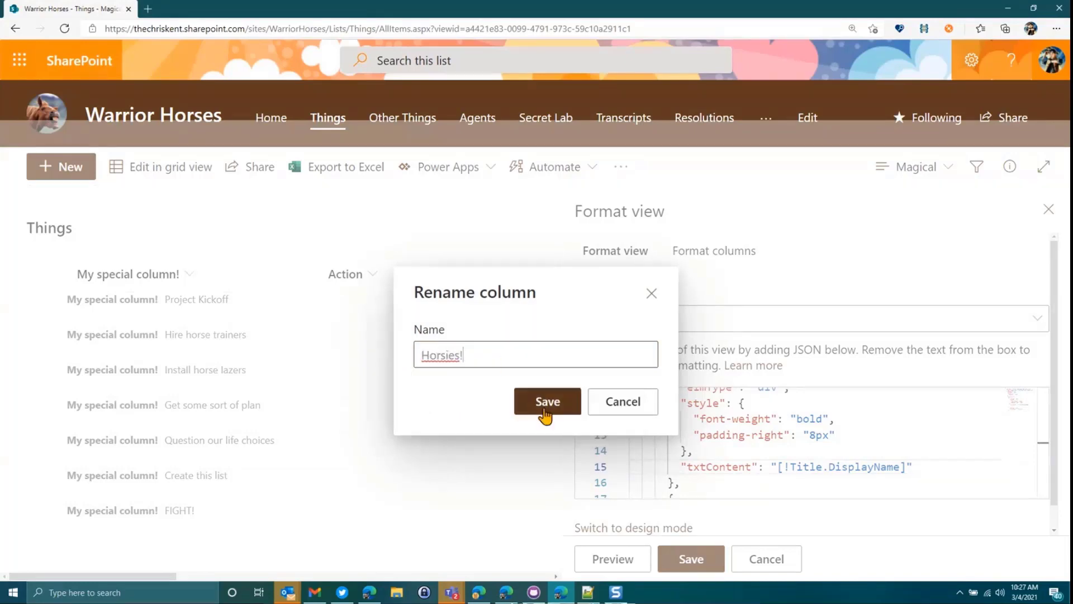
{"action": "left_click", "coordinate": [548, 410]}
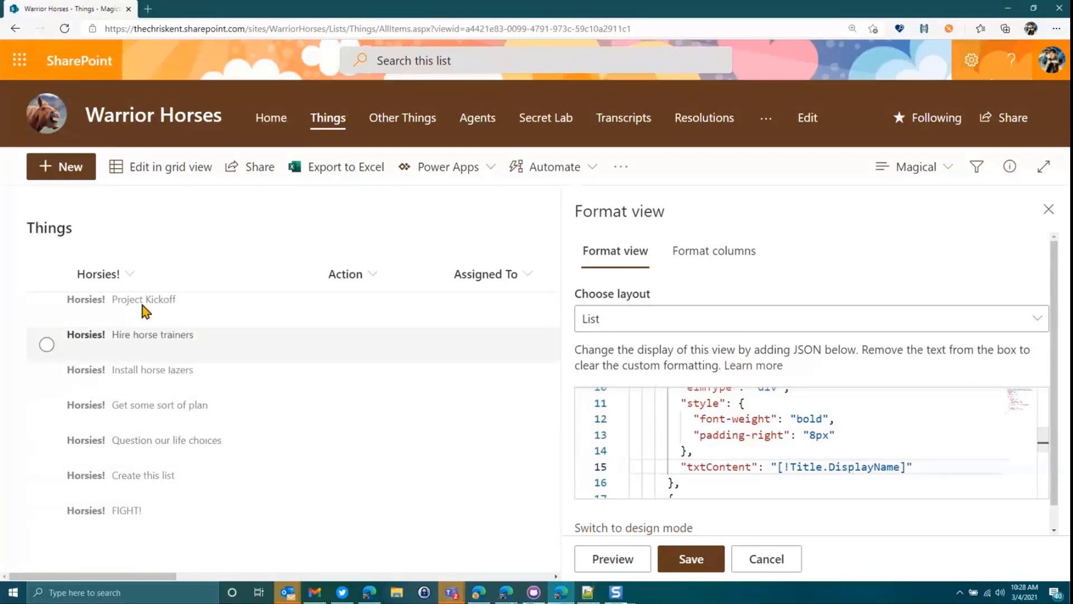
Step: Replace the second div's title text element with "columnFormatterReference": "[$Title]" and preview it
{"action": "scroll", "coordinate": [723, 455], "scroll_direction": "down", "scroll_amount": 2}
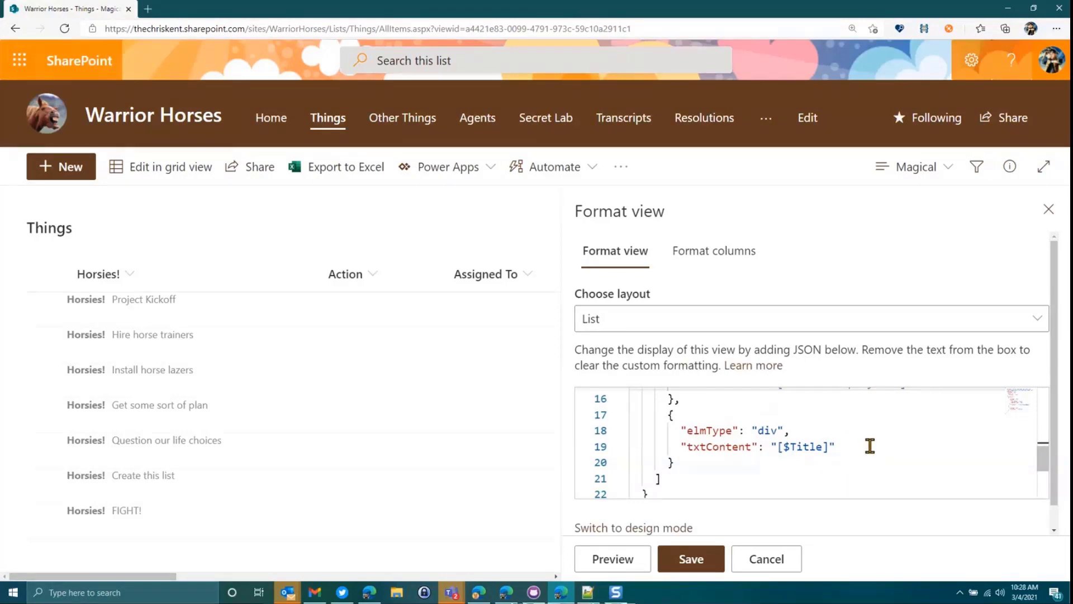
{"action": "left_click_drag", "start_coordinate": [870, 445], "coordinate": [680, 429]}
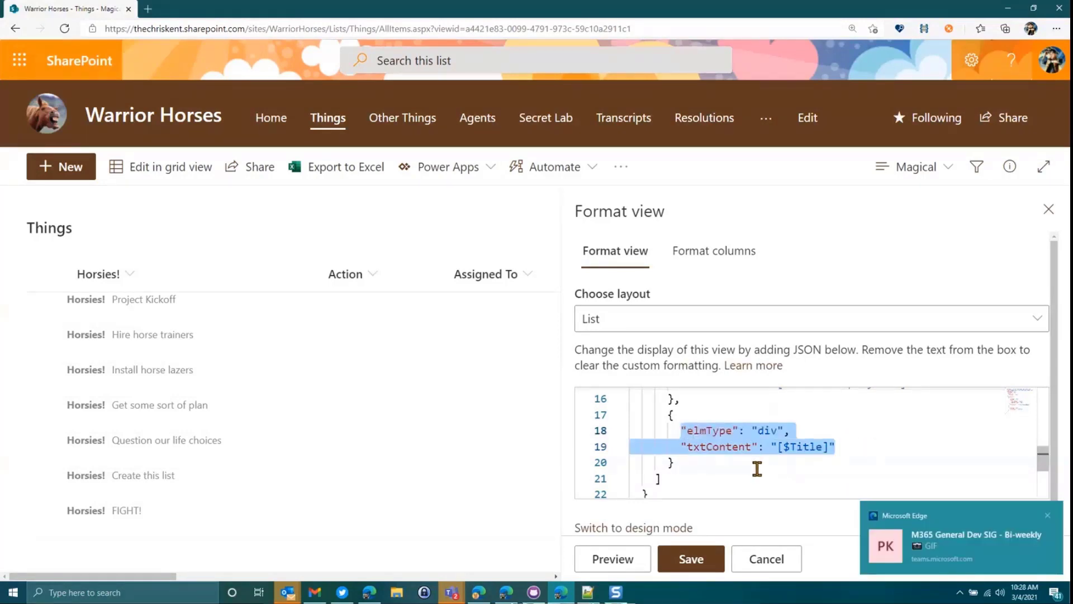
{"action": "key", "text": "Delete"}
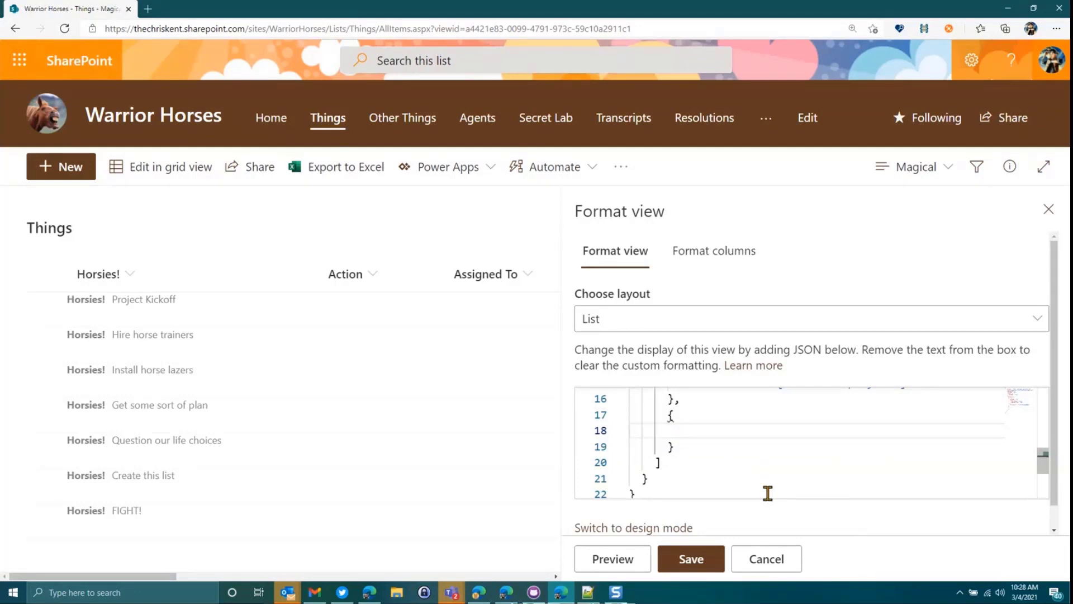
{"action": "type", "text": "\"colu"}
{"action": "type", "text": "mnFormatterRefe"}
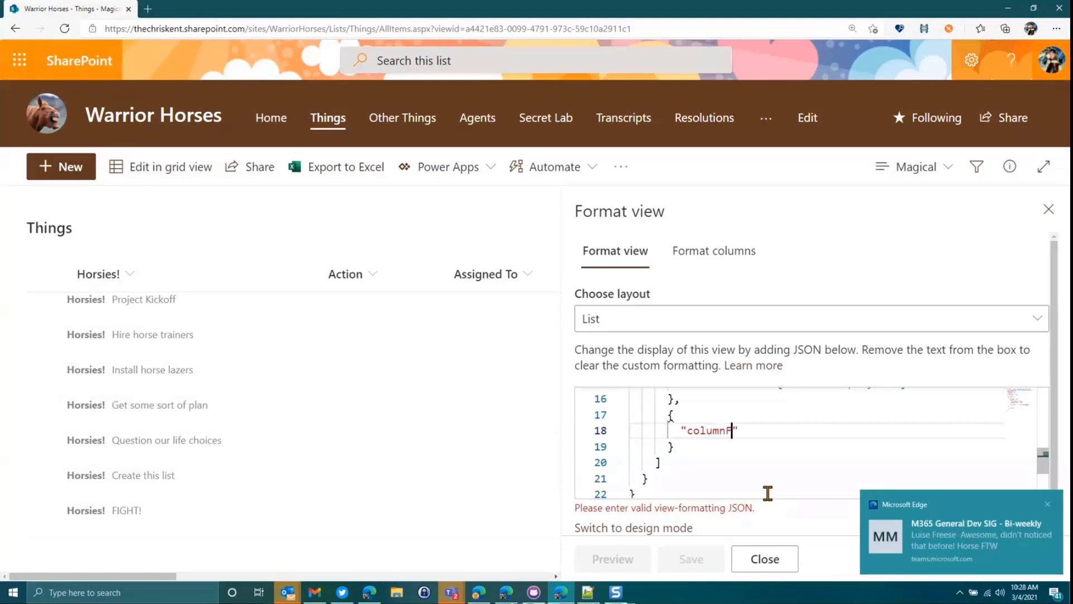
{"action": "type", "text": "rence"}
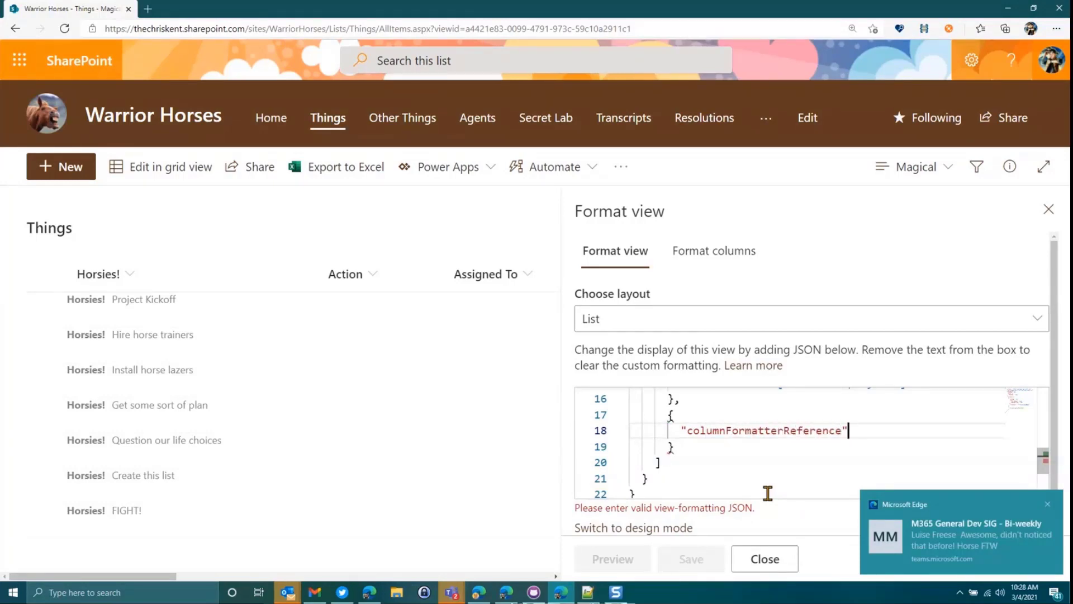
{"action": "type", "text": "\": \"["}
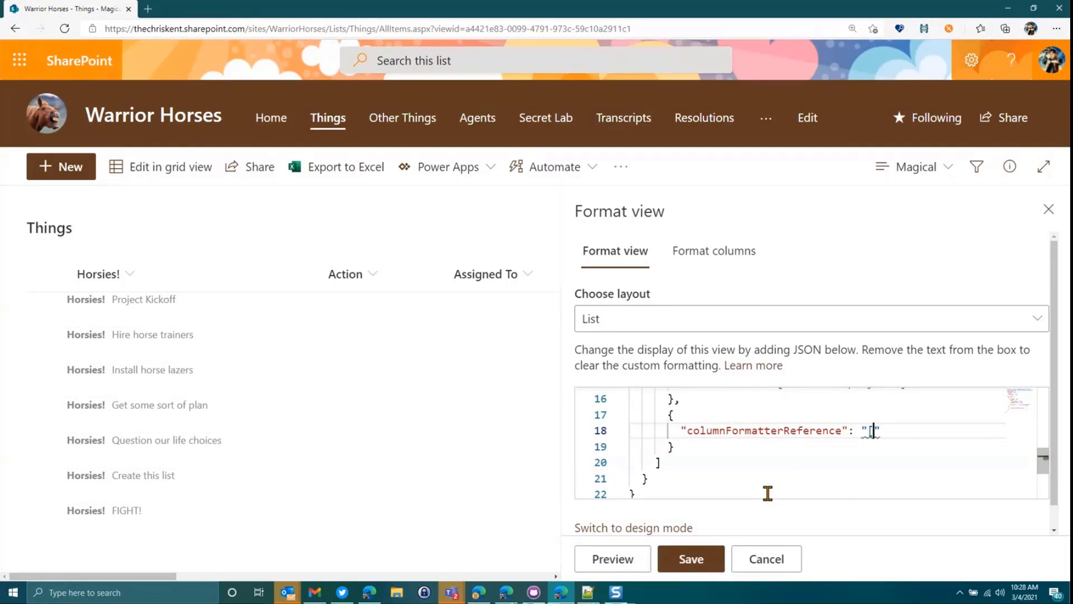
{"action": "type", "text": "$Title]"}
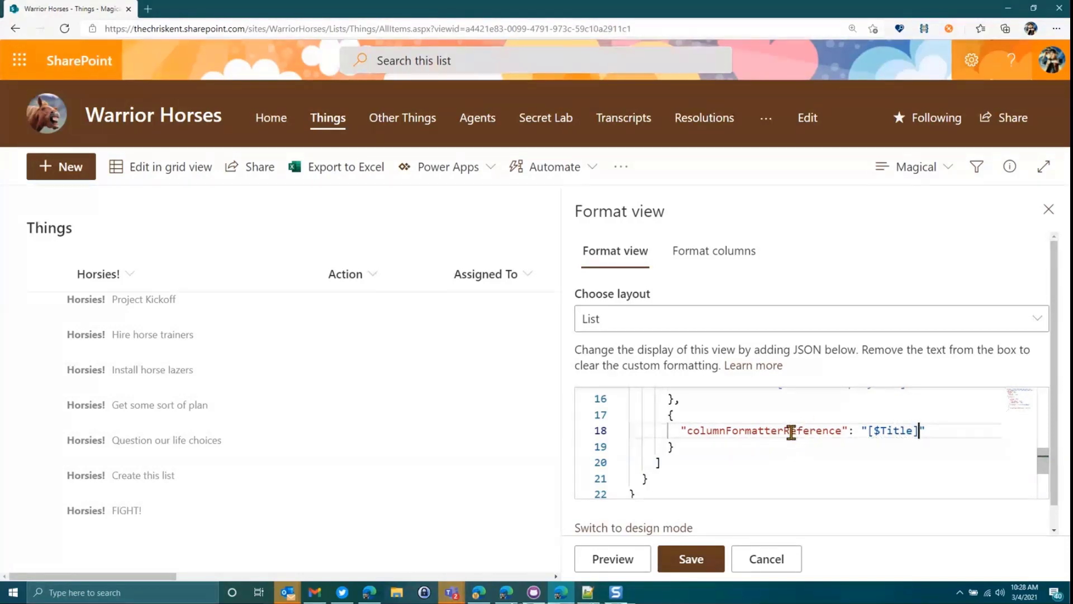
{"action": "left_click", "coordinate": [619, 564]}
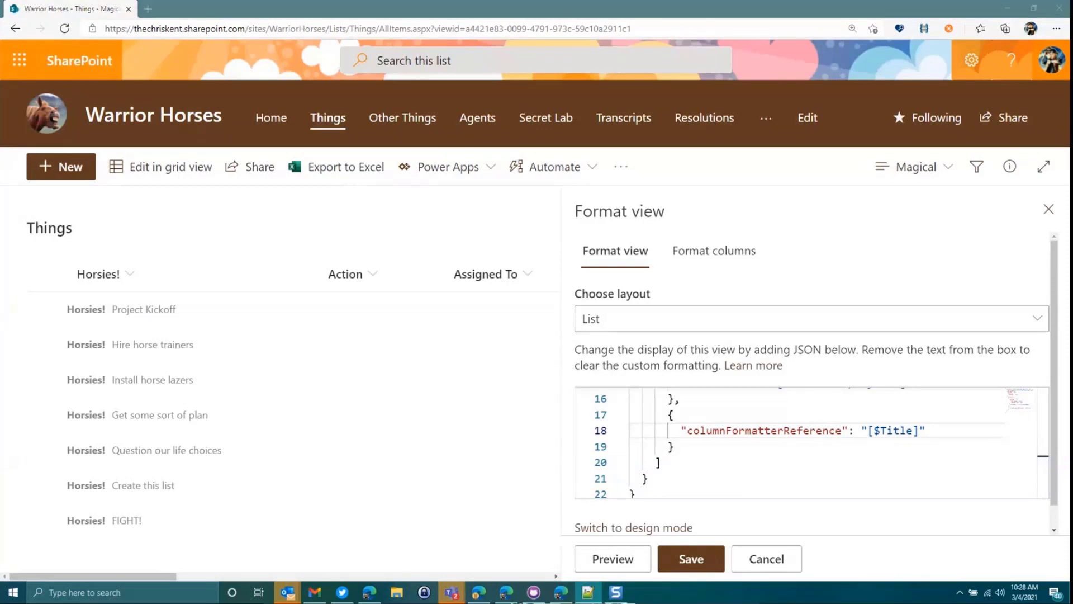
Step: Change the column formatter reference to [$AssignedTo] and preview the rows with Assigned To avatars
{"action": "left_click", "coordinate": [907, 431]}
{"action": "left_click_drag", "start_coordinate": [910, 431], "coordinate": [879, 430]}
{"action": "type", "text": "AssignedTo"}
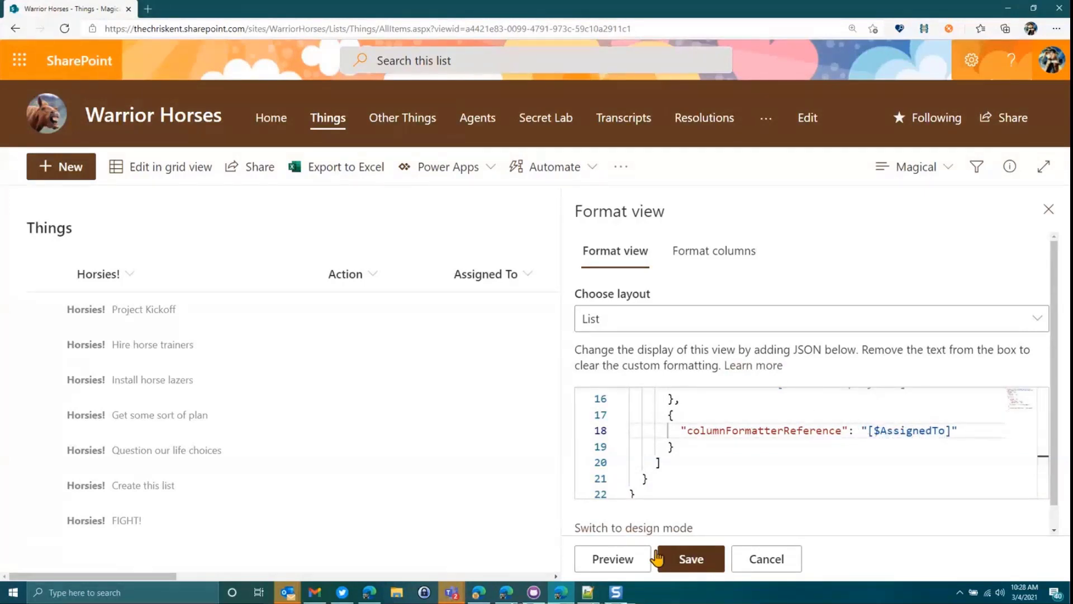
{"action": "left_click", "coordinate": [627, 557]}
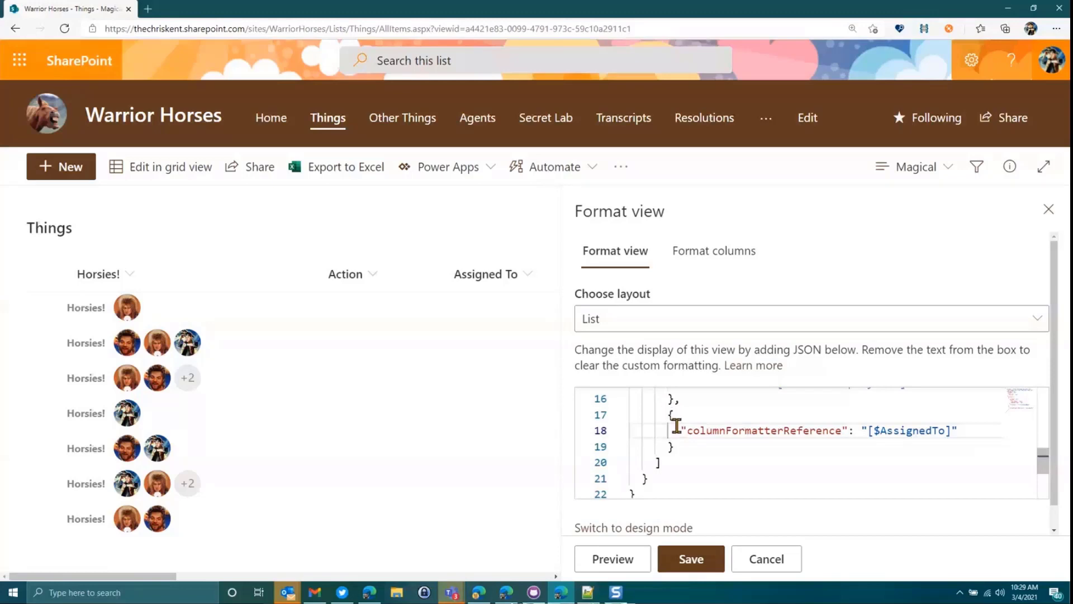
{"action": "scroll", "coordinate": [674, 436], "scroll_direction": "up", "scroll_amount": 2}
{"action": "scroll", "coordinate": [654, 447], "scroll_direction": "down", "scroll_amount": 1}
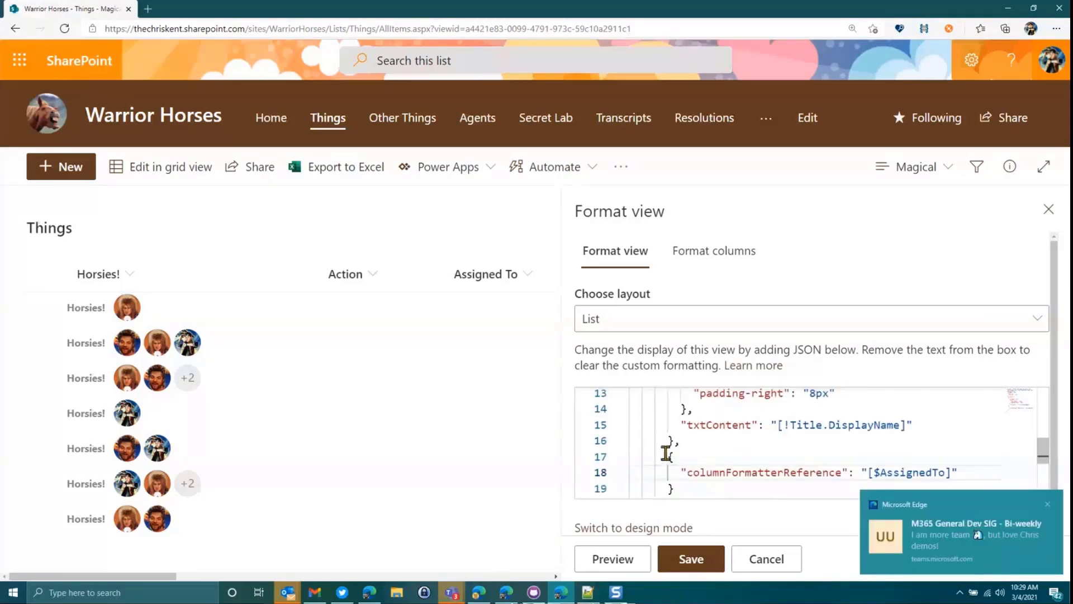
{"action": "scroll", "coordinate": [666, 451], "scroll_direction": "down", "scroll_amount": 1}
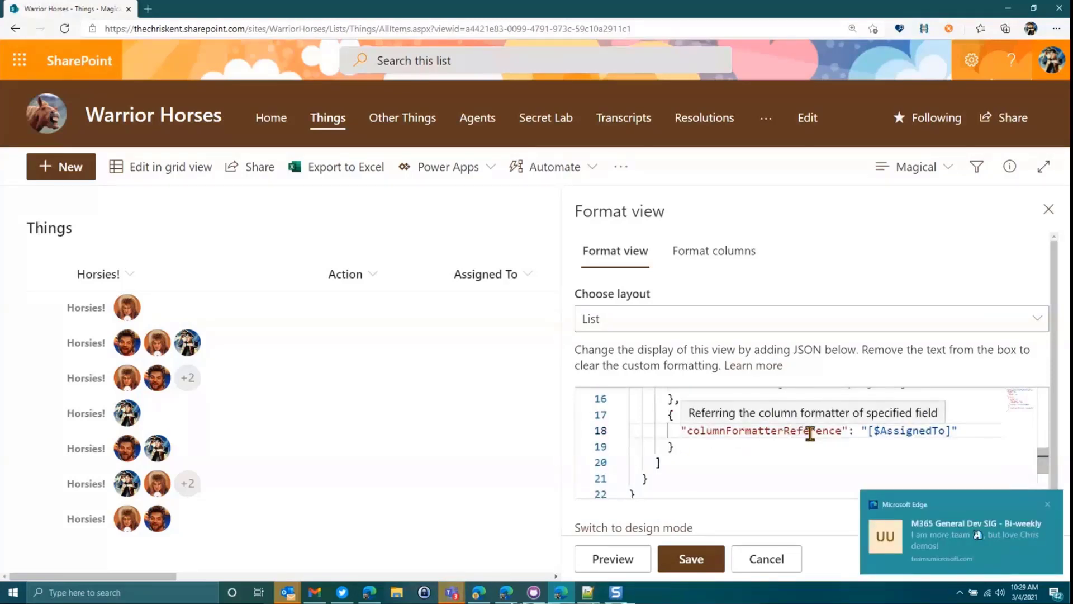